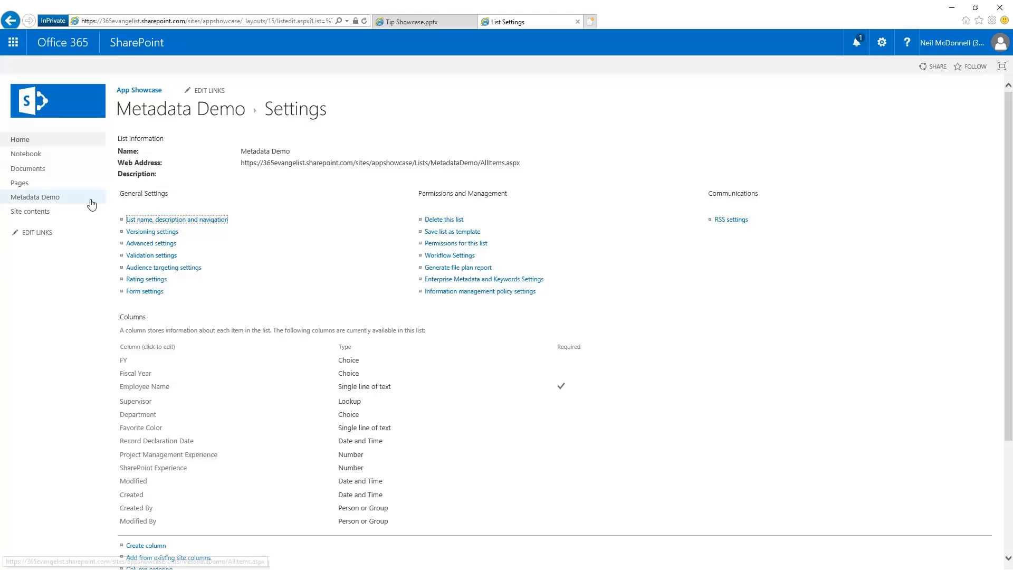
Open the Metadata Demo list, return it to the classic SharePoint experience, and open its list settings
click(47, 201)
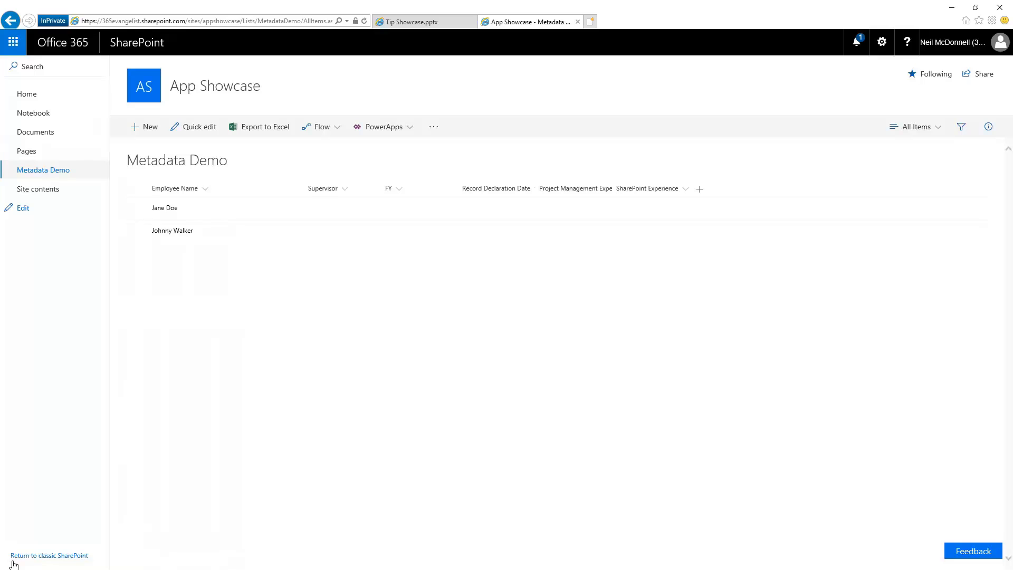
click(68, 556)
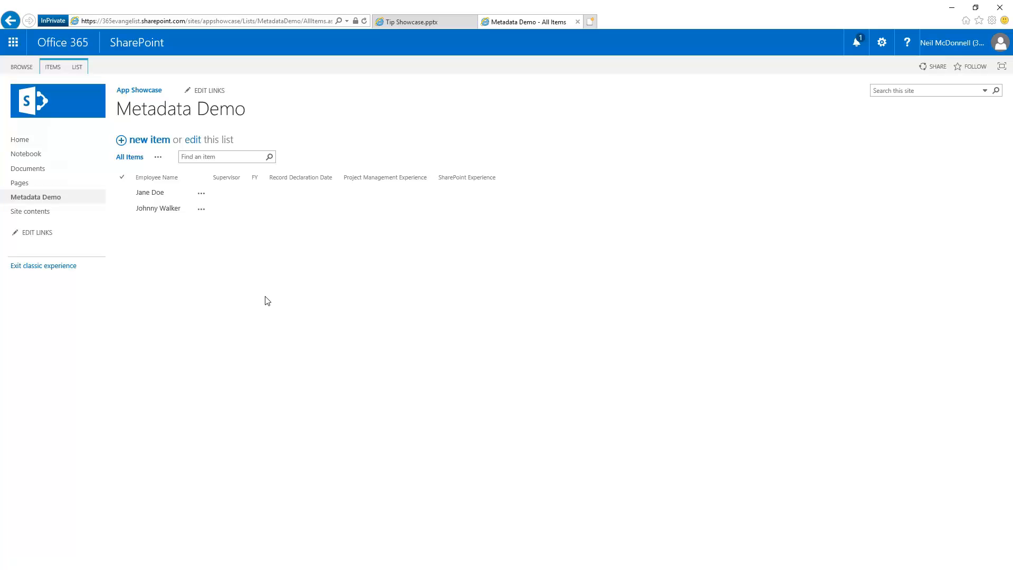
click(78, 68)
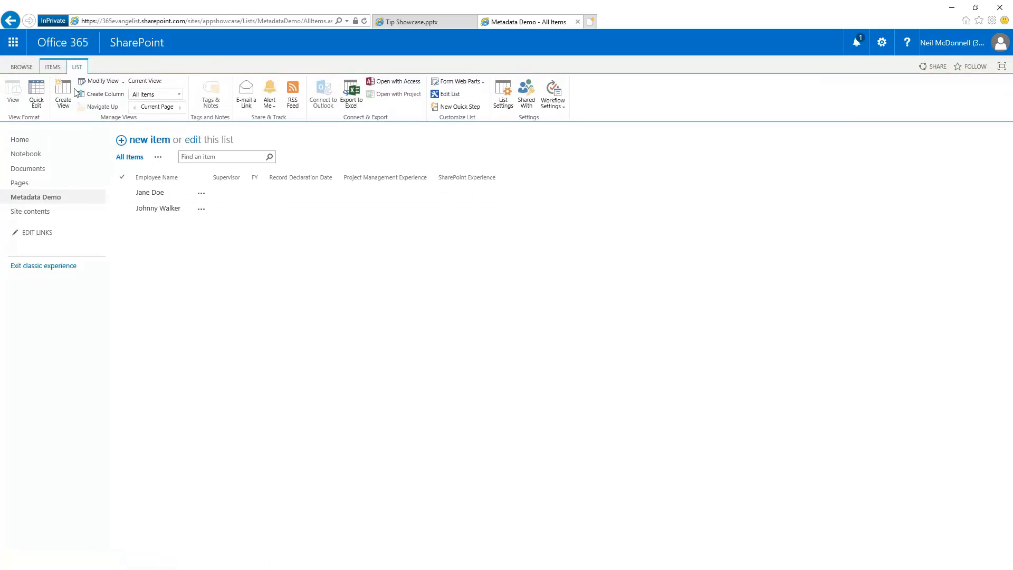
click(502, 95)
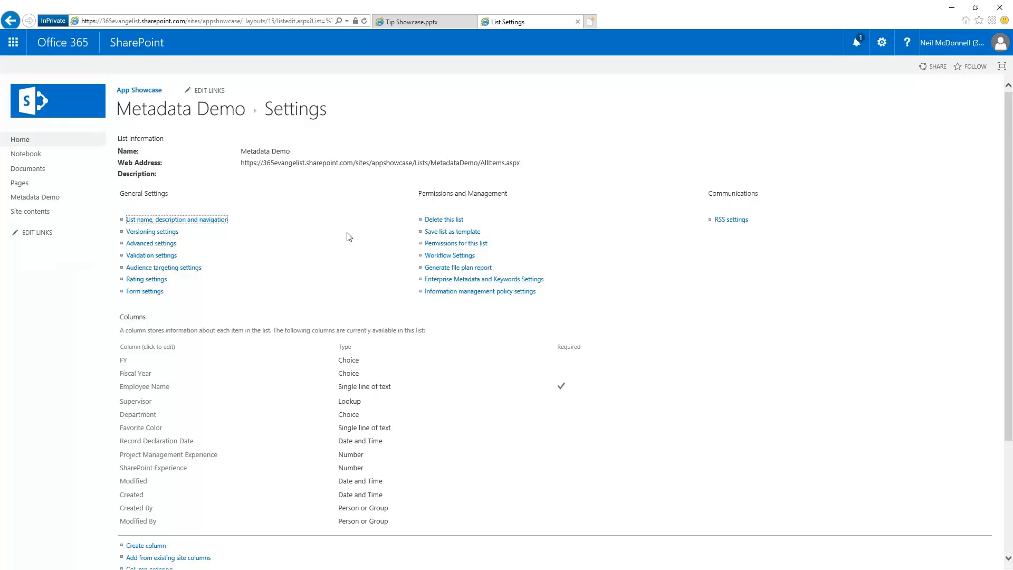
Start creating a new column from the Metadata Demo list's settings page
scroll(348, 236, down, 3)
scroll(346, 278, up, 5)
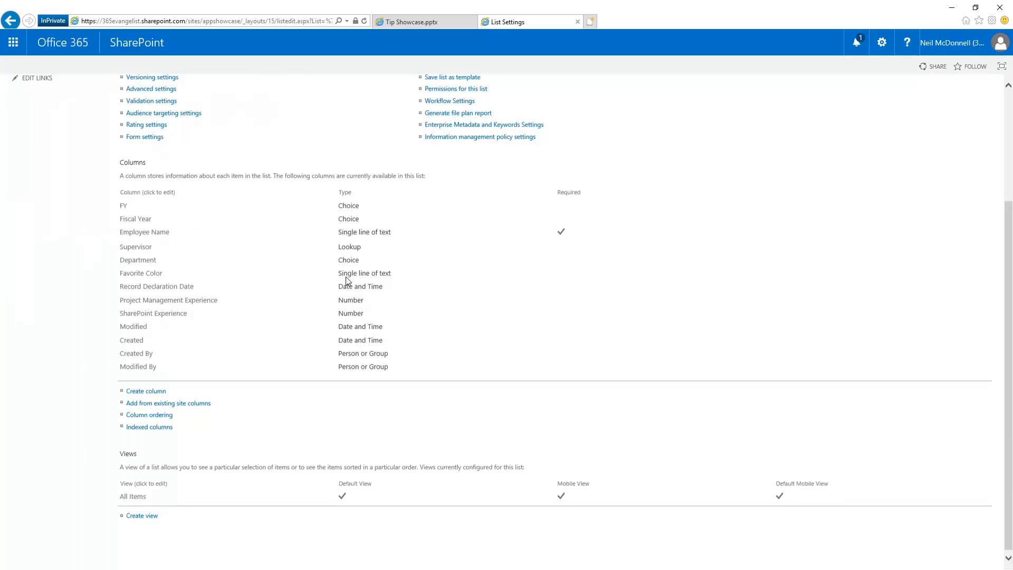
scroll(346, 278, left, 3)
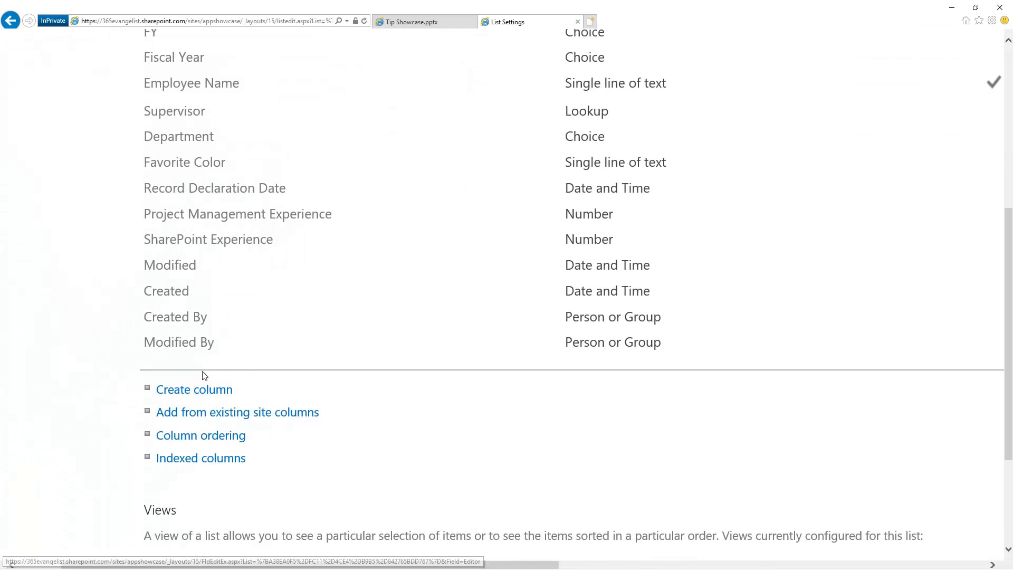
click(212, 390)
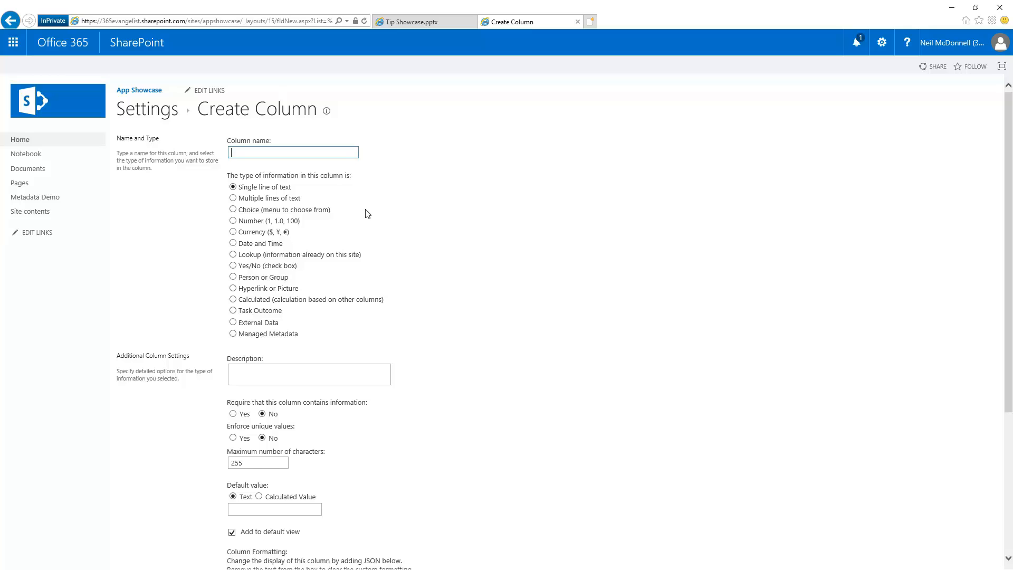
Set the new column's information type to Calculated (calculation based on other columns) and review its formula and data type options
scroll(461, 226, up, 5)
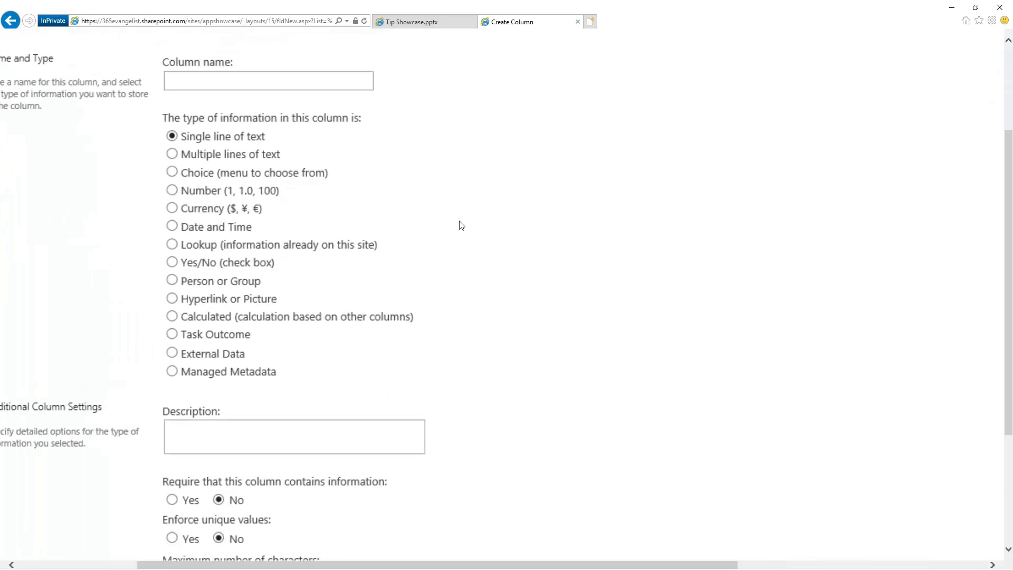
scroll(461, 295, down, 3)
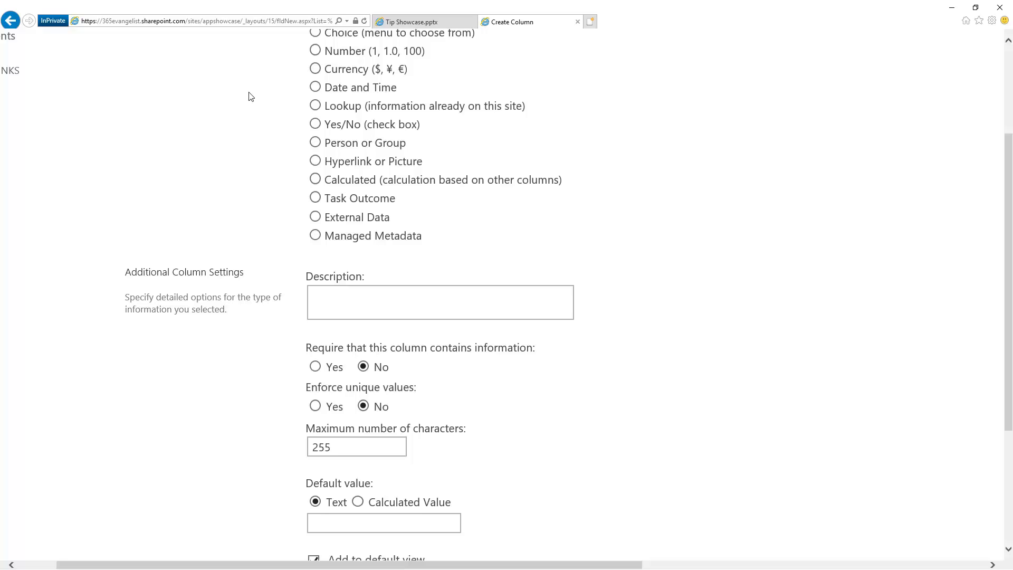
click(315, 179)
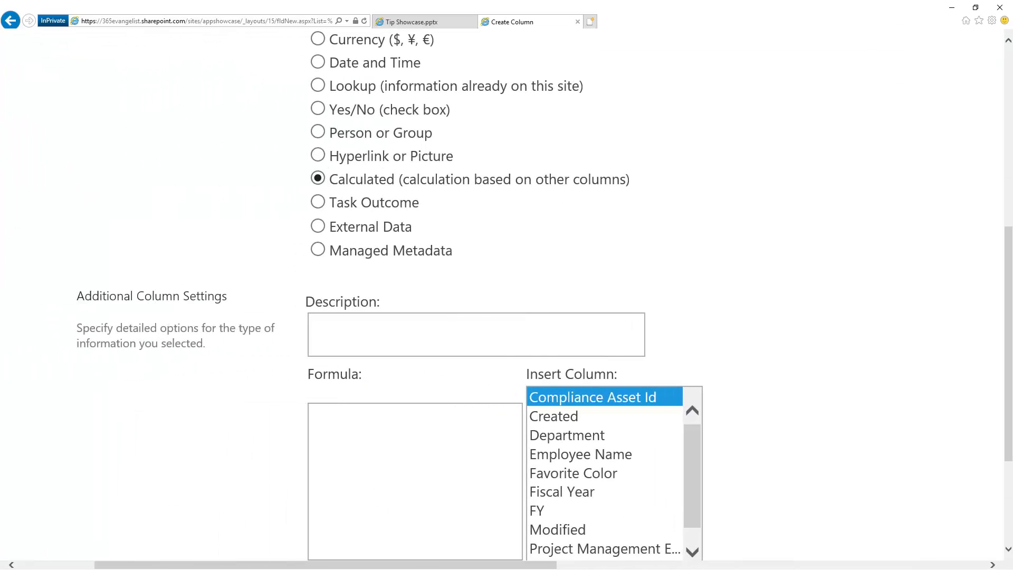
scroll(506, 295, down, 4)
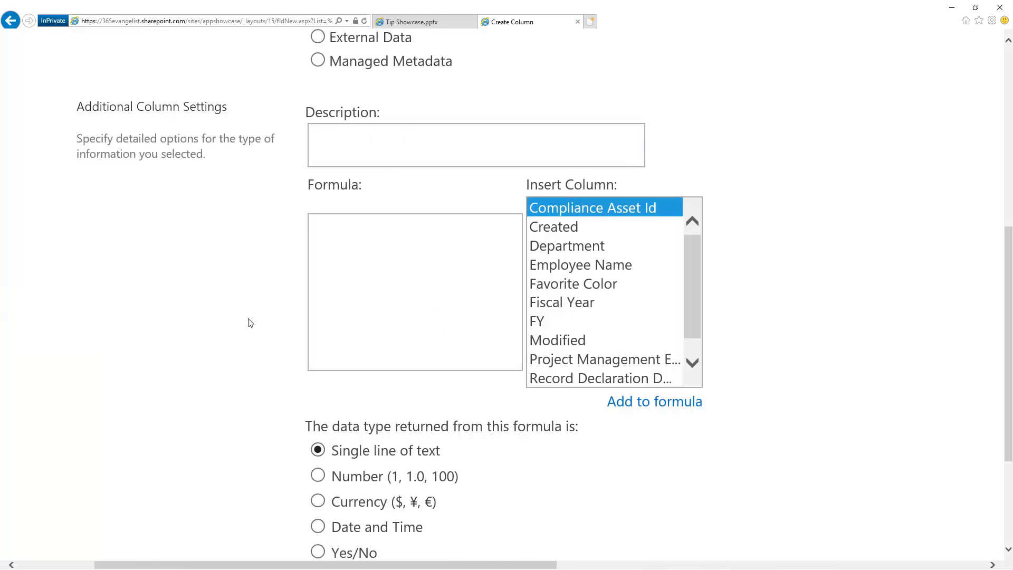
scroll(236, 350, down, 6)
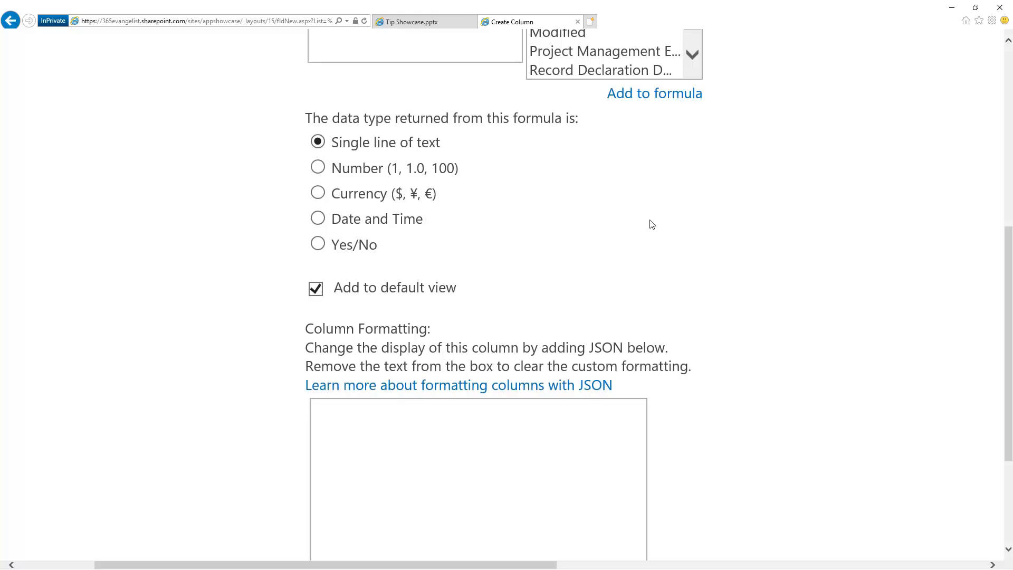
scroll(673, 229, down, 1)
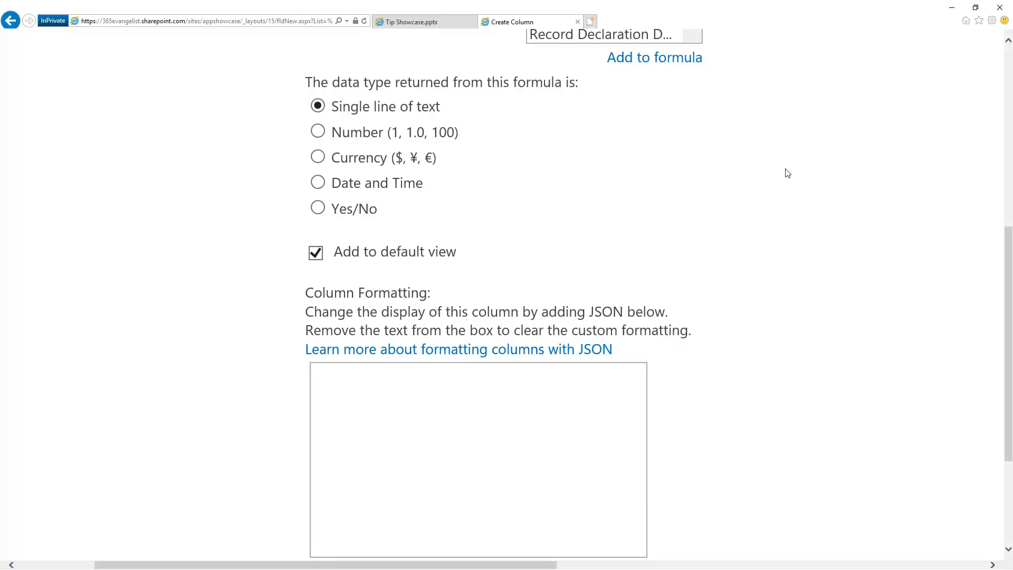
Name the new column "Total Years of Experience"
scroll(778, 194, up, 5)
scroll(778, 196, up, 10)
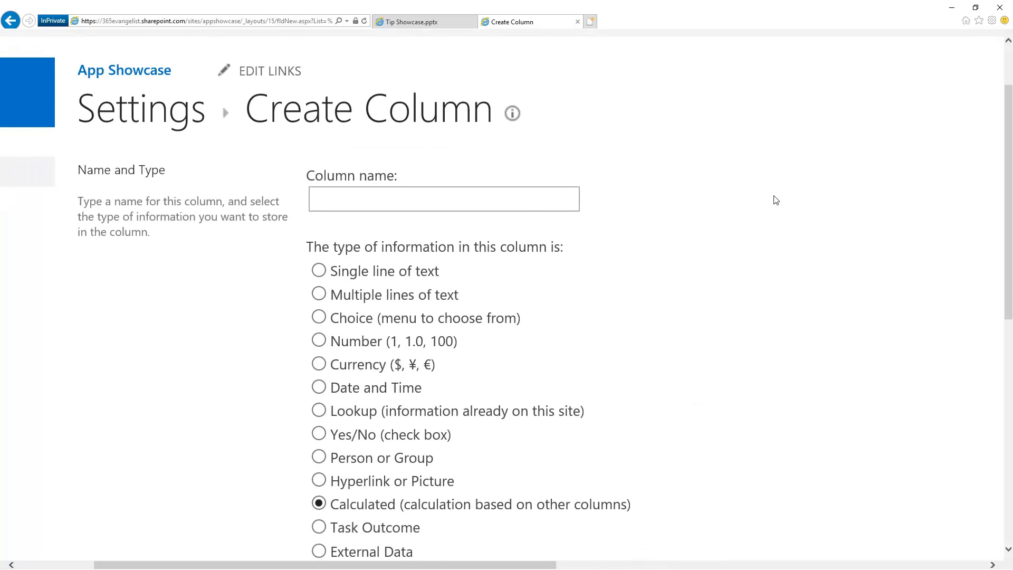
click(528, 200)
text(Total Years of Experience)
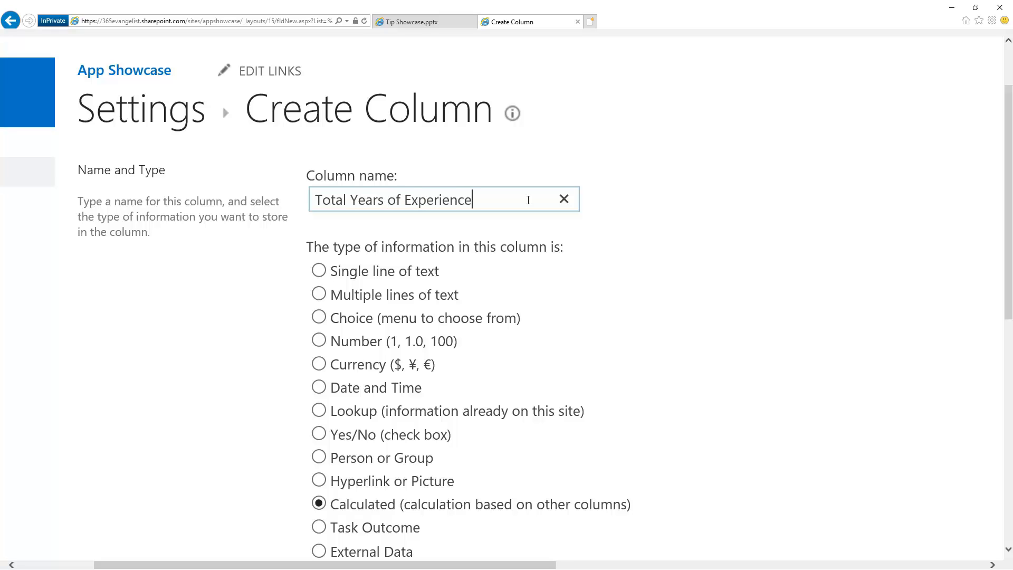
Enter the column description "Calculated based on project management experience added to SharePoint experience."
scroll(633, 266, down, 2)
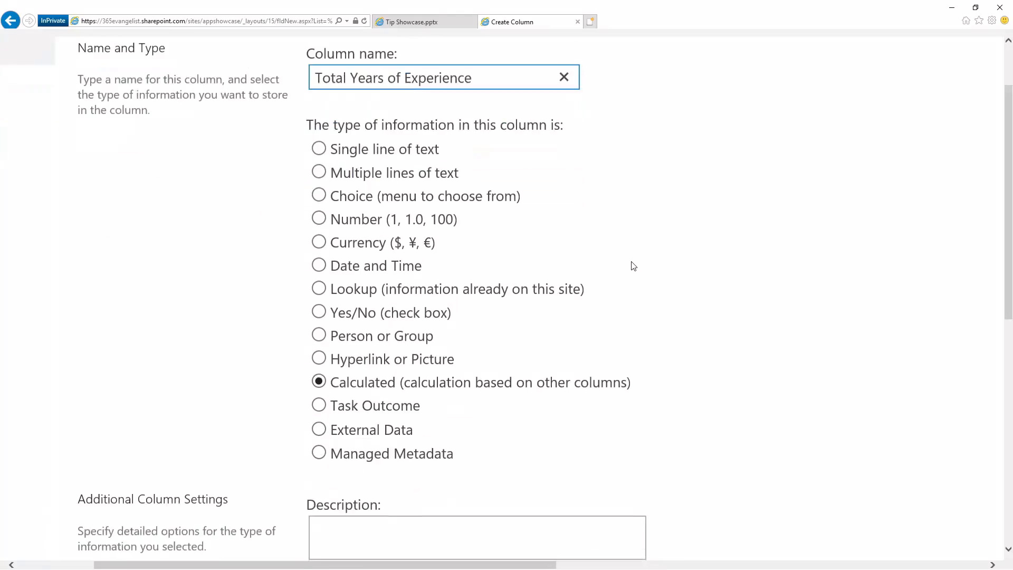
scroll(633, 266, down, 3)
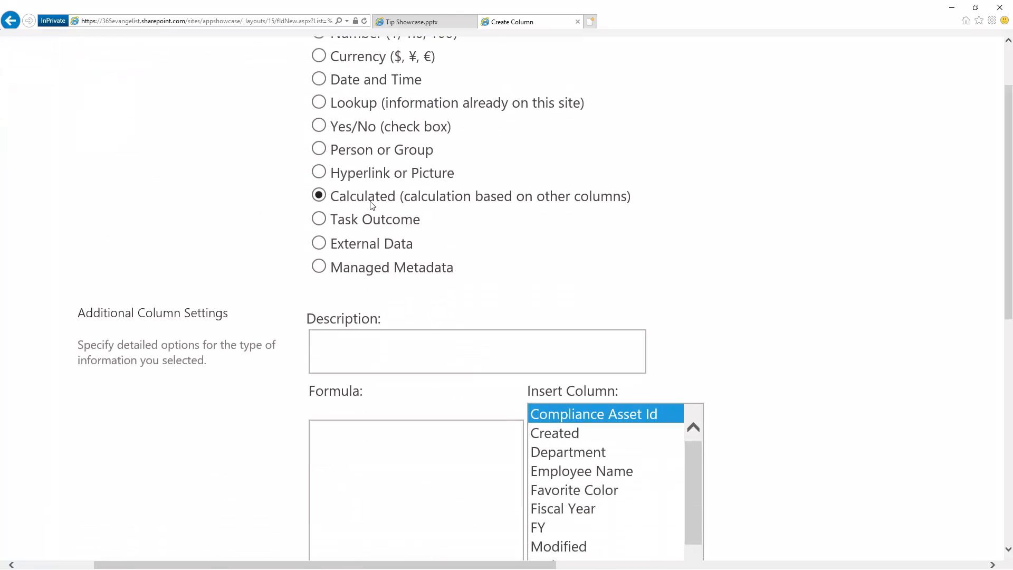
click(383, 349)
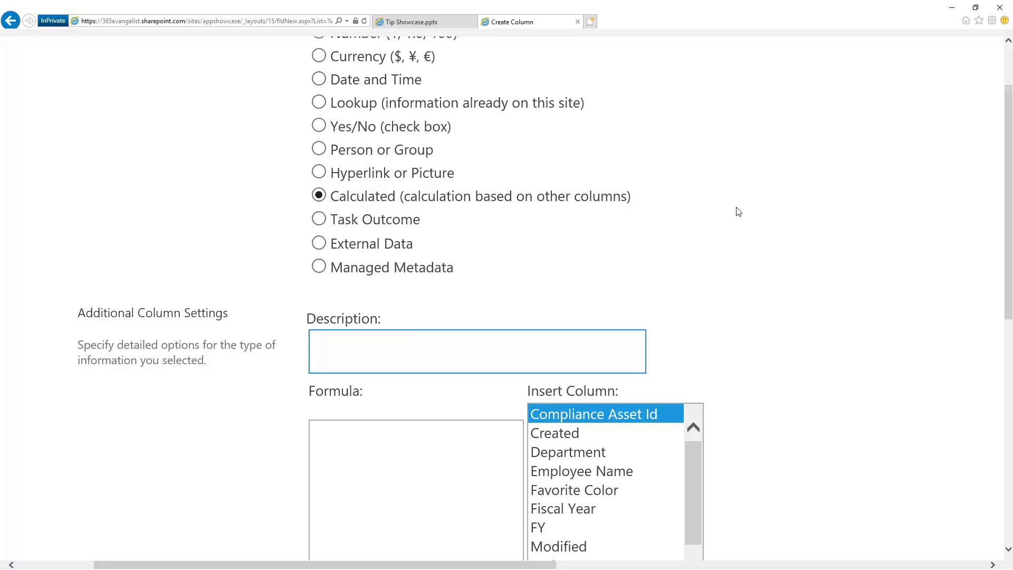
text(Calculated based on project management )
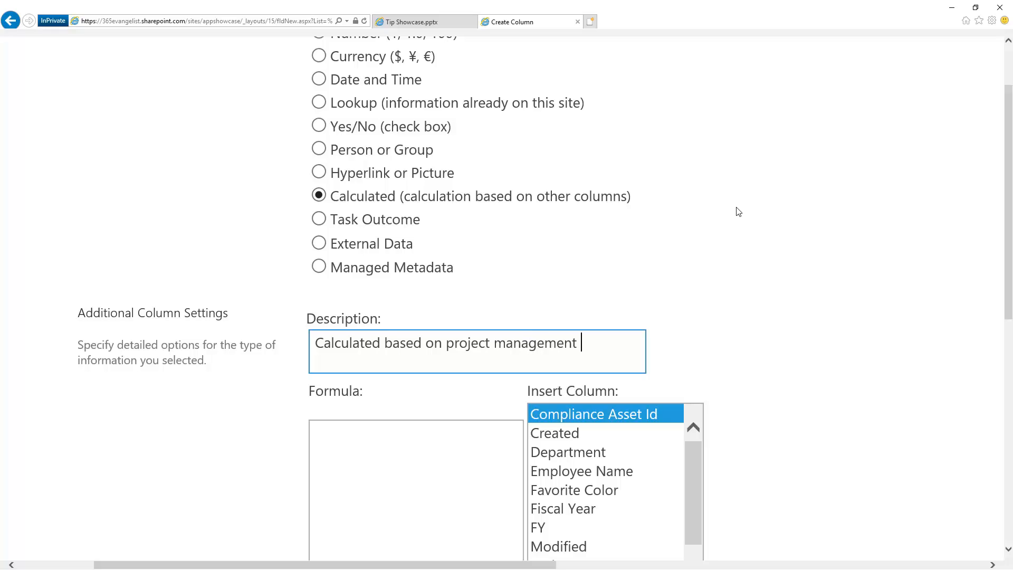
text(experience added)
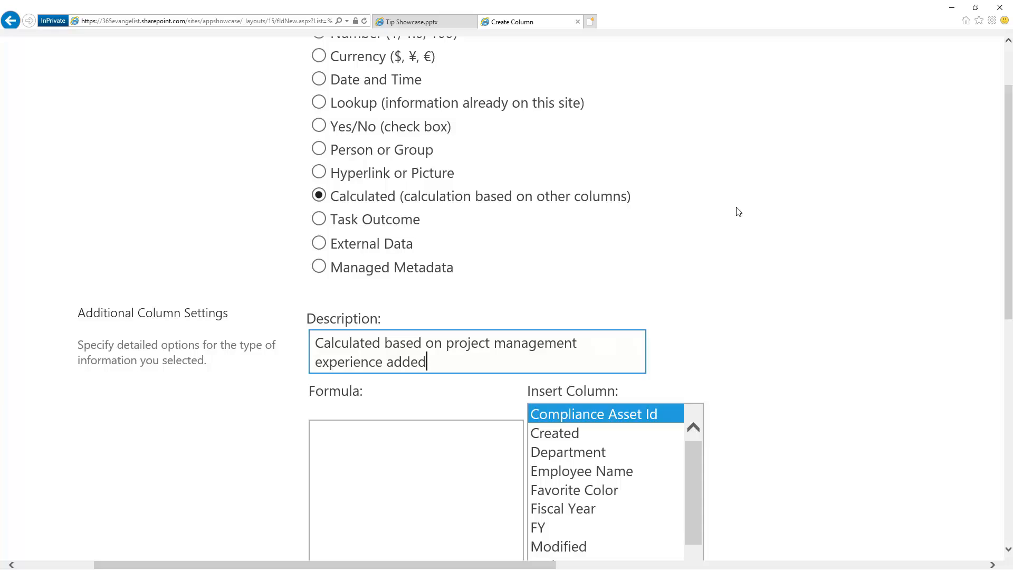
text( to SharePoint experience.)
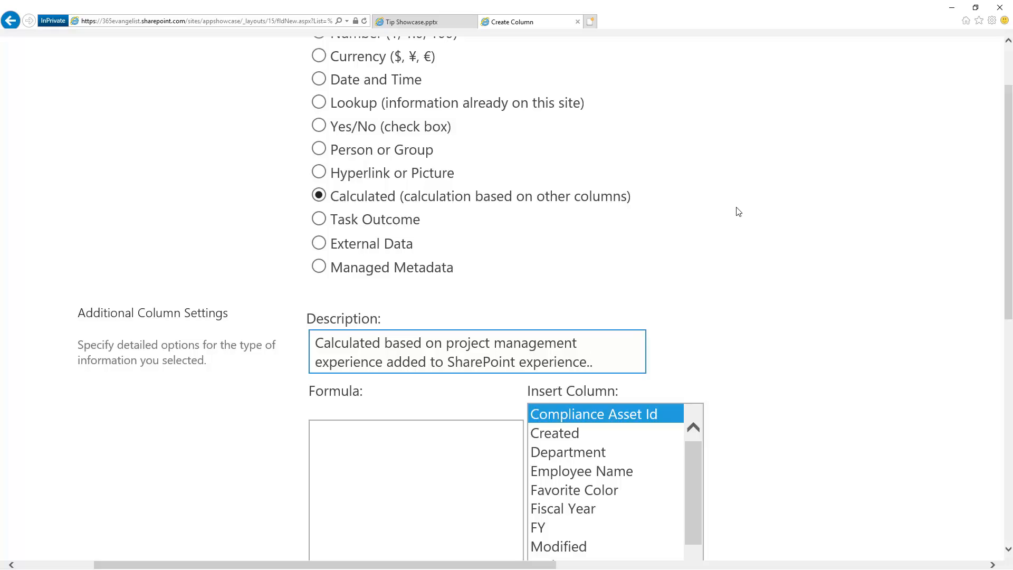
Begin the column's formula with an equals sign and insert the Project Management Experience column
scroll(738, 211, down, 4)
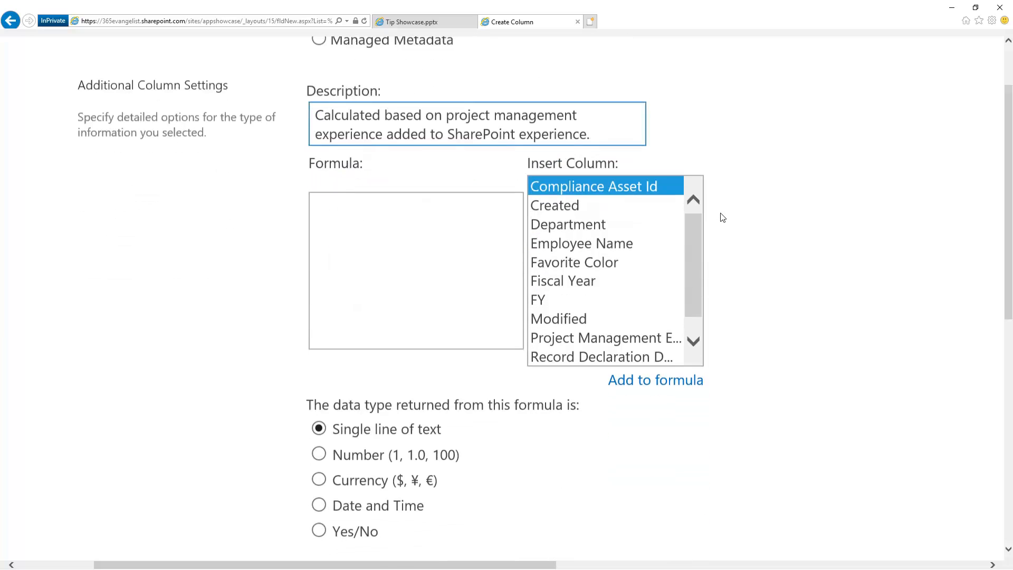
click(480, 231)
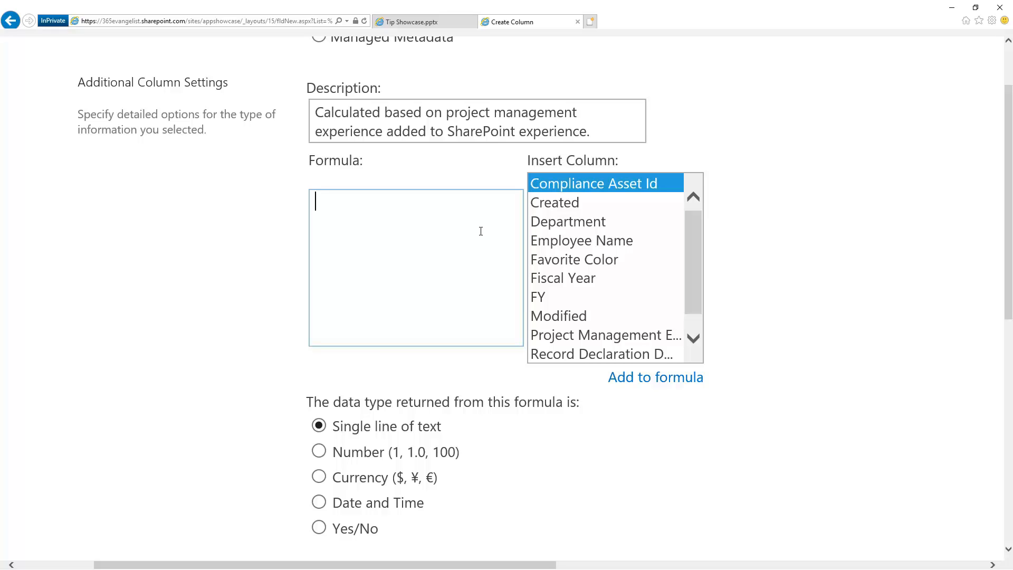
text(=)
click(620, 336)
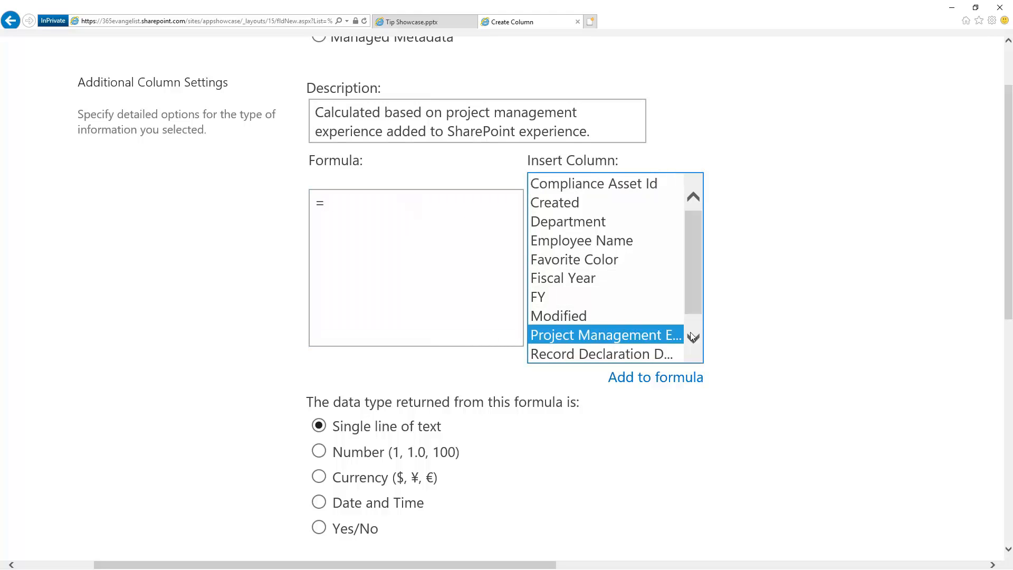
double_click(635, 337)
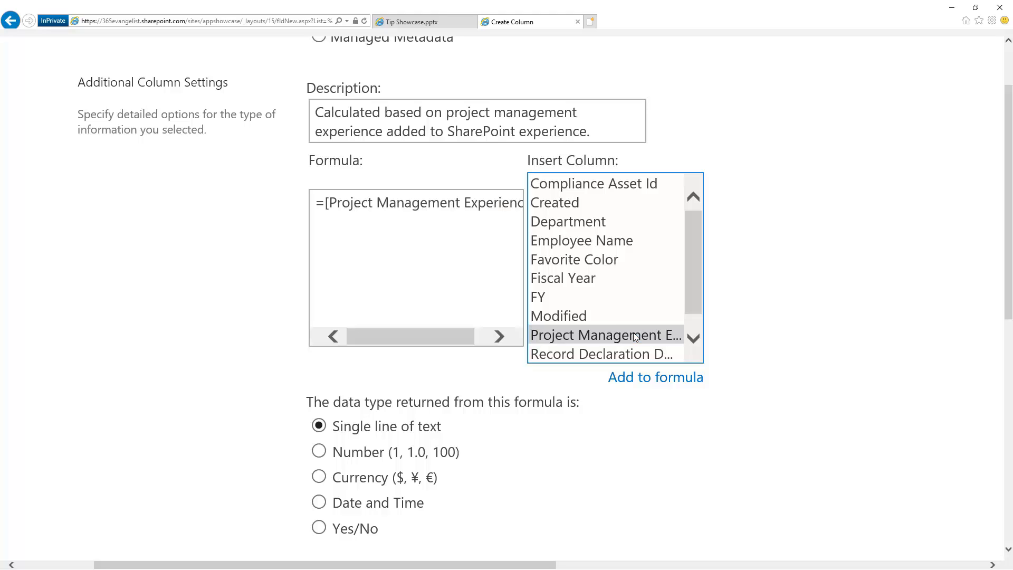
Append a plus sign and the SharePoint Experience column to the formula, completing =[Project Management Experience]+[SharePoint Experience]
click(438, 337)
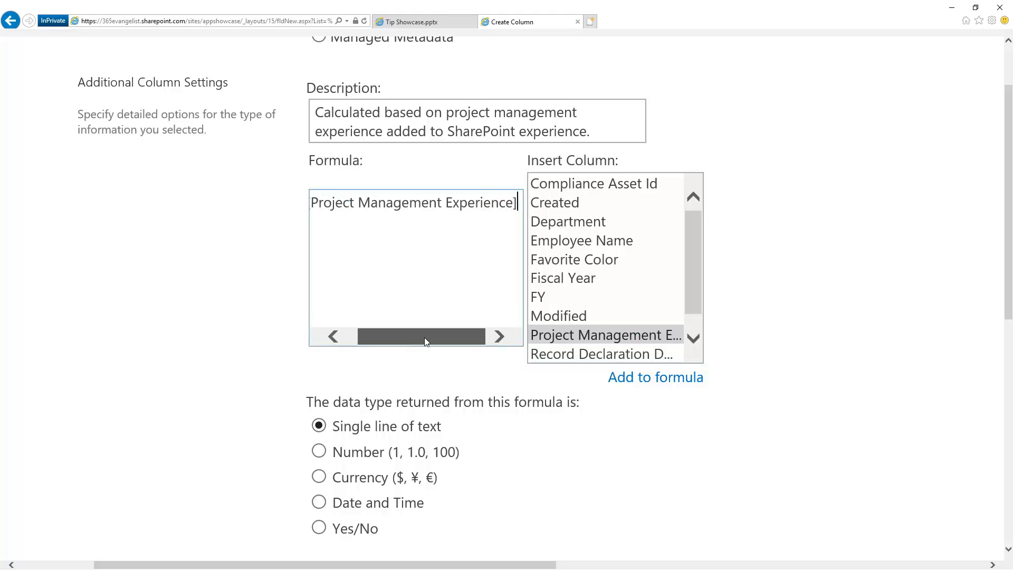
drag(430, 342, 404, 342)
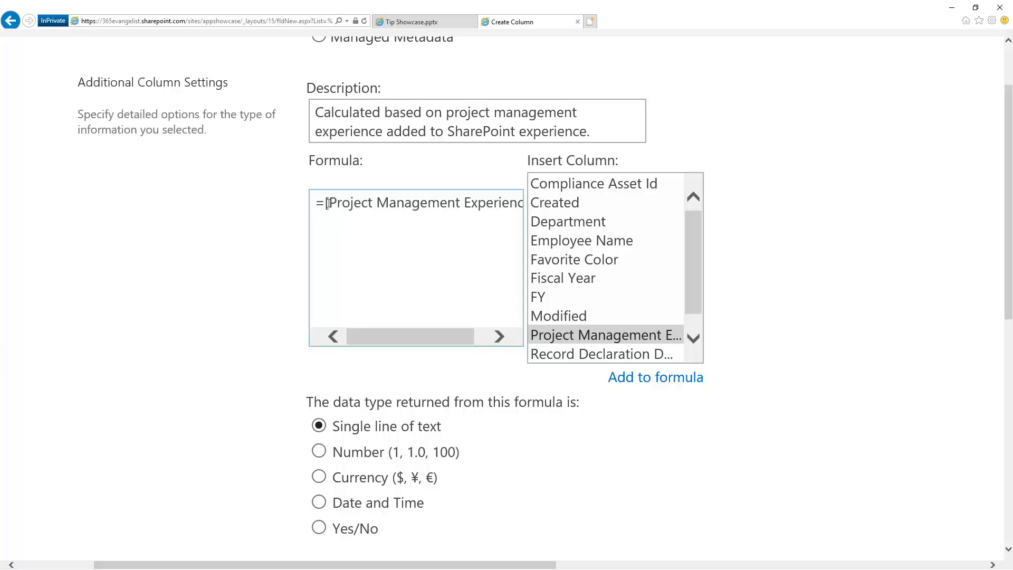
click(440, 333)
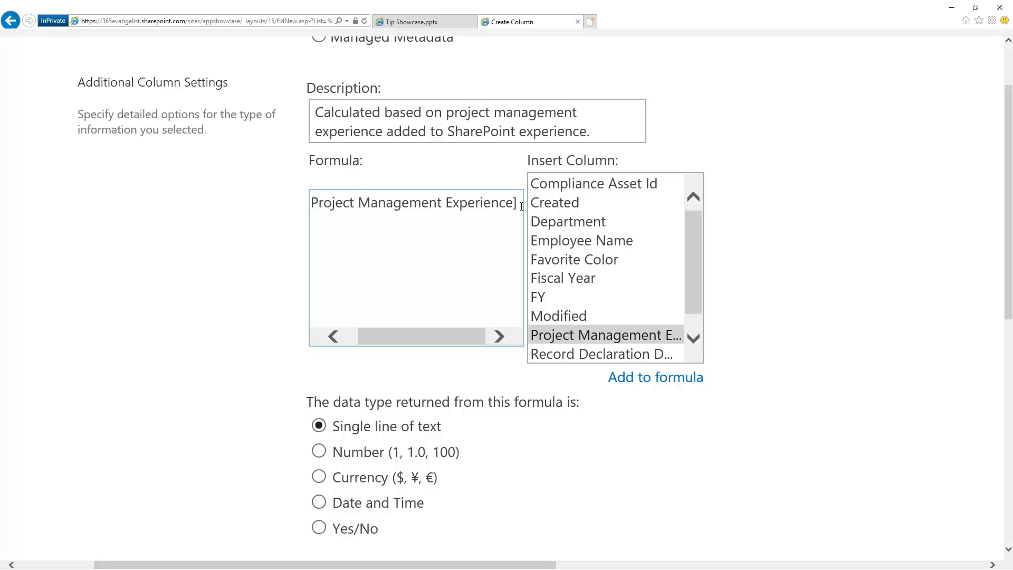
text(+)
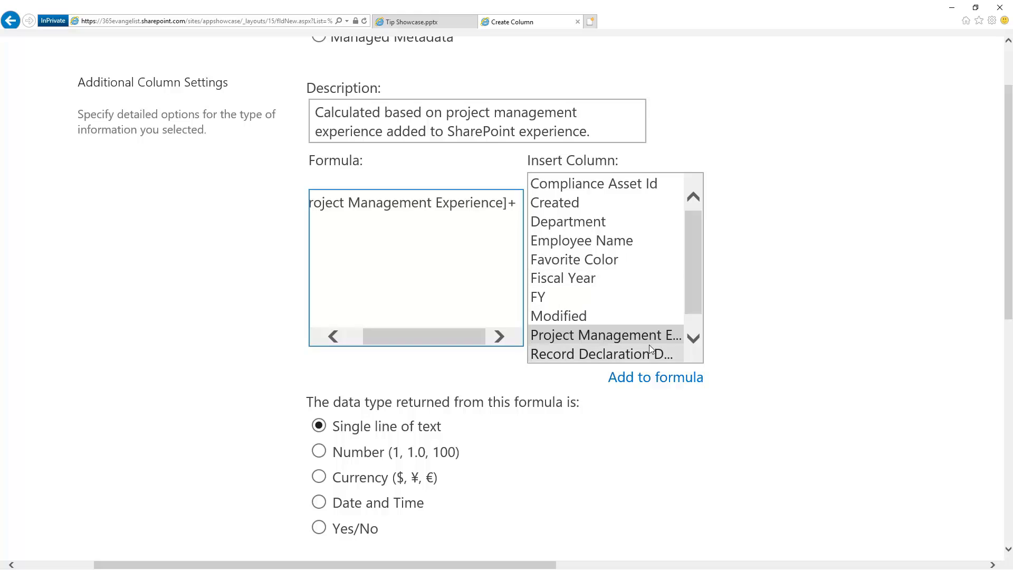
click(692, 337)
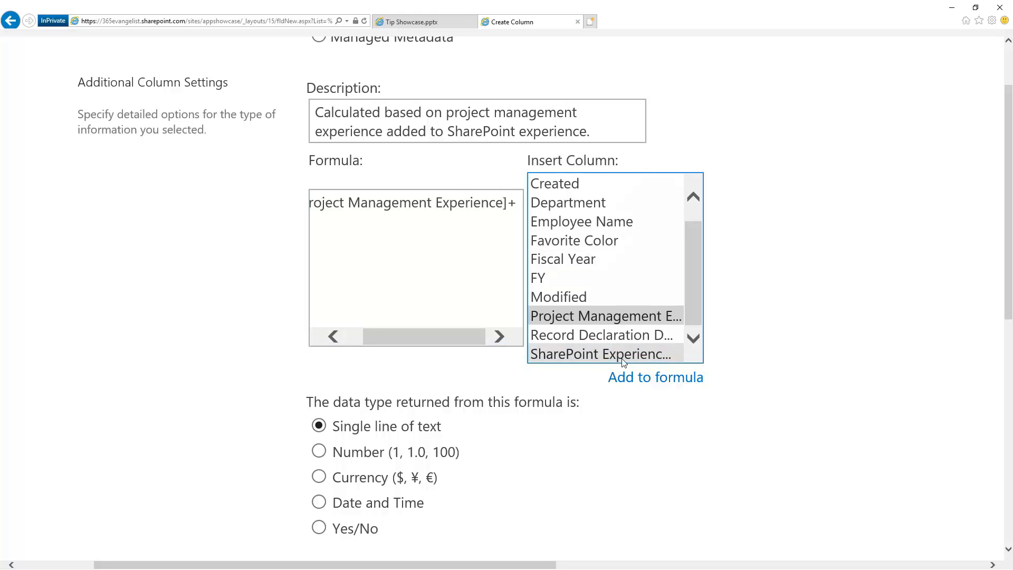
click(575, 353)
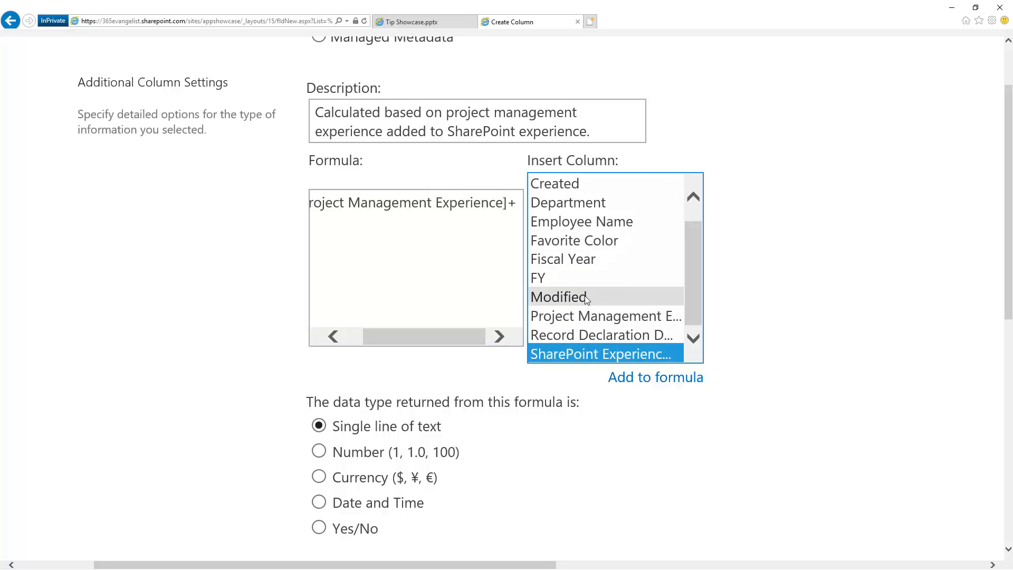
double_click(560, 354)
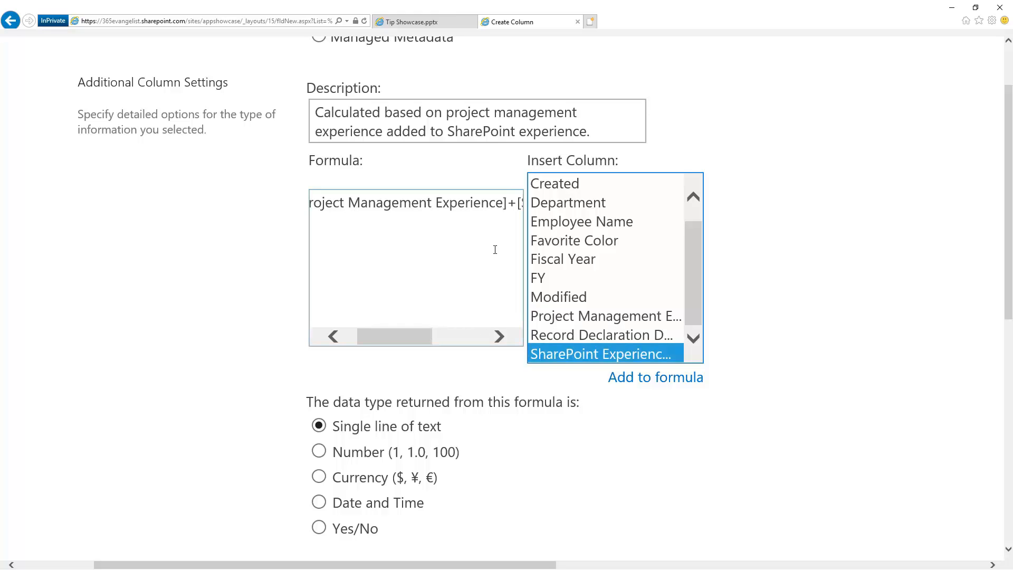
drag(406, 336, 483, 338)
click(439, 258)
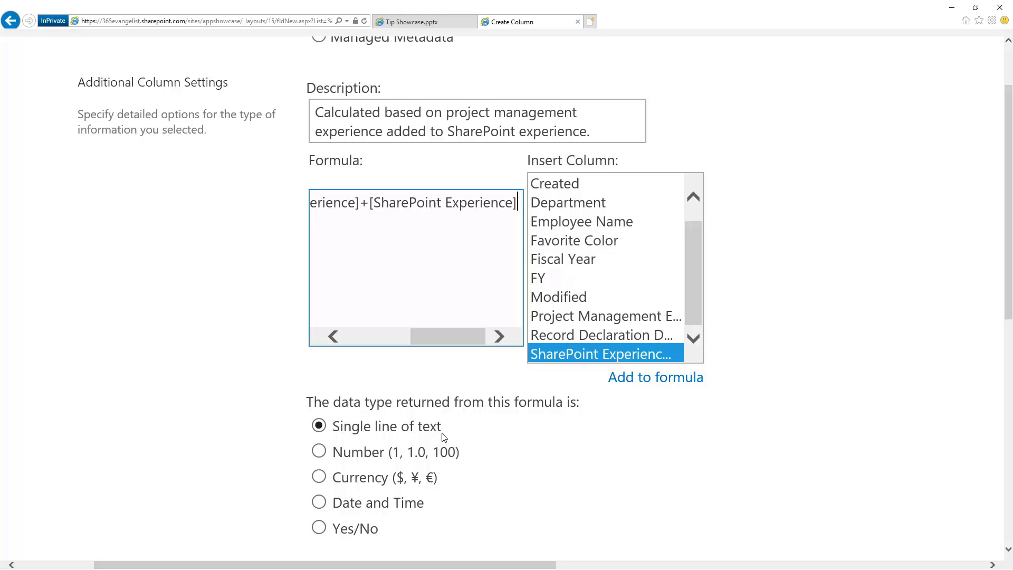
click(563, 432)
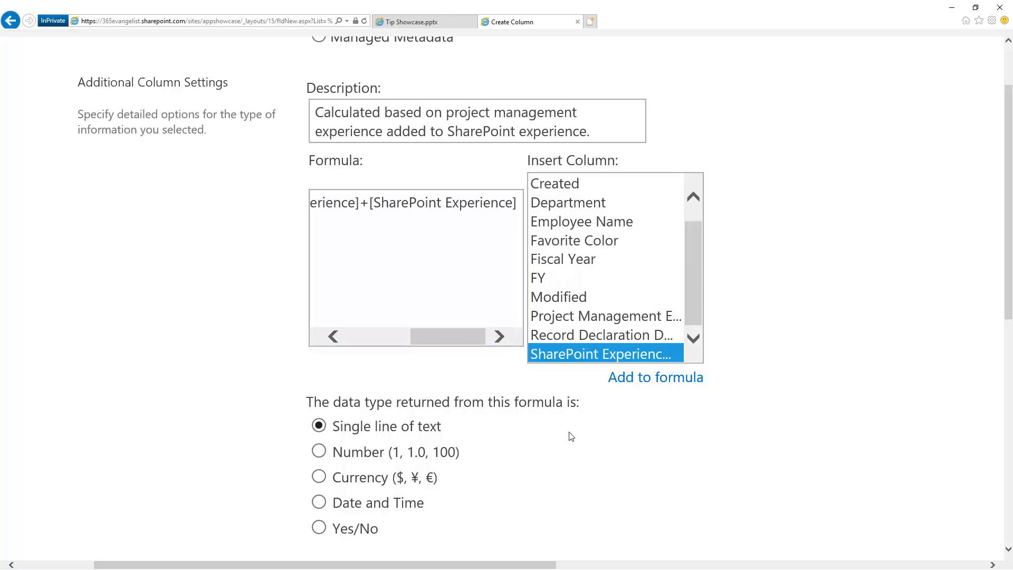
scroll(573, 436, down, 1)
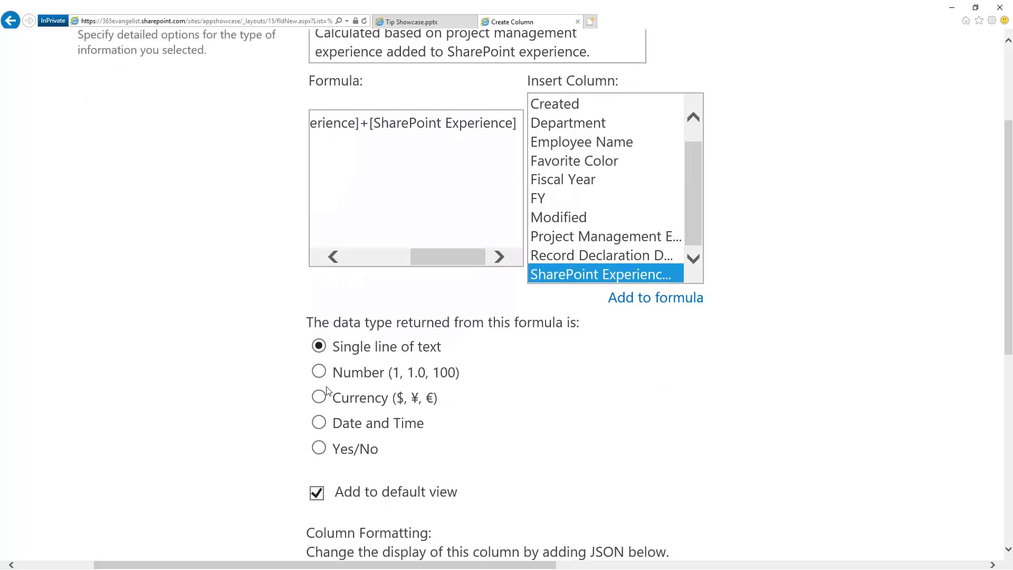
Set the formula's returned data type to Number with 0 decimal places
click(319, 372)
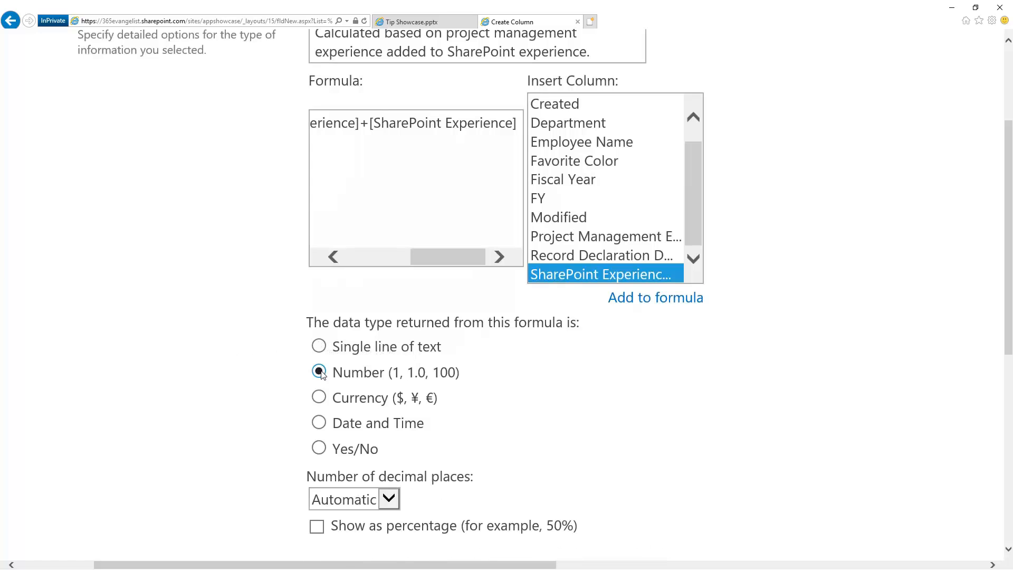
scroll(667, 334, down, 1)
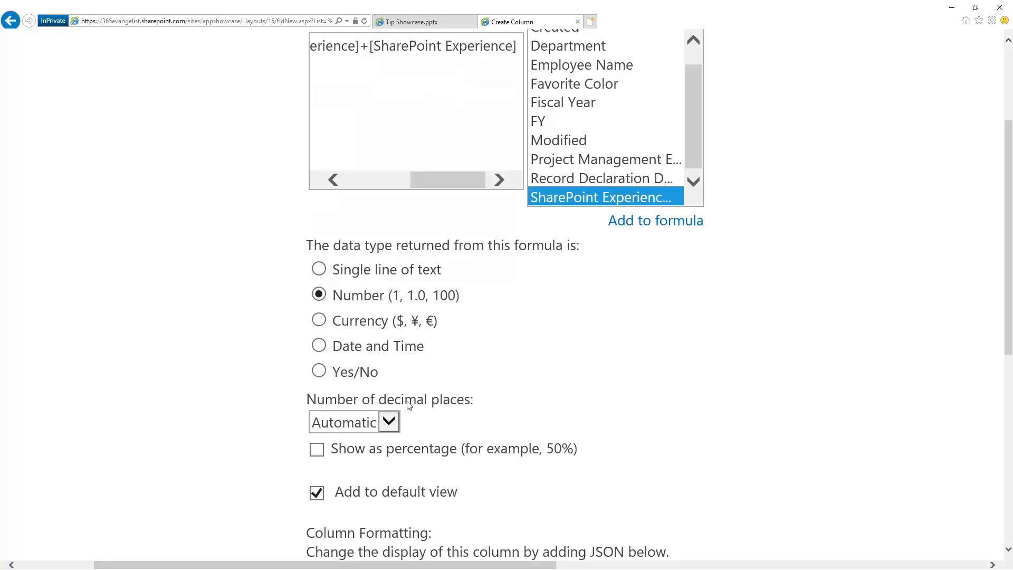
click(389, 427)
click(377, 432)
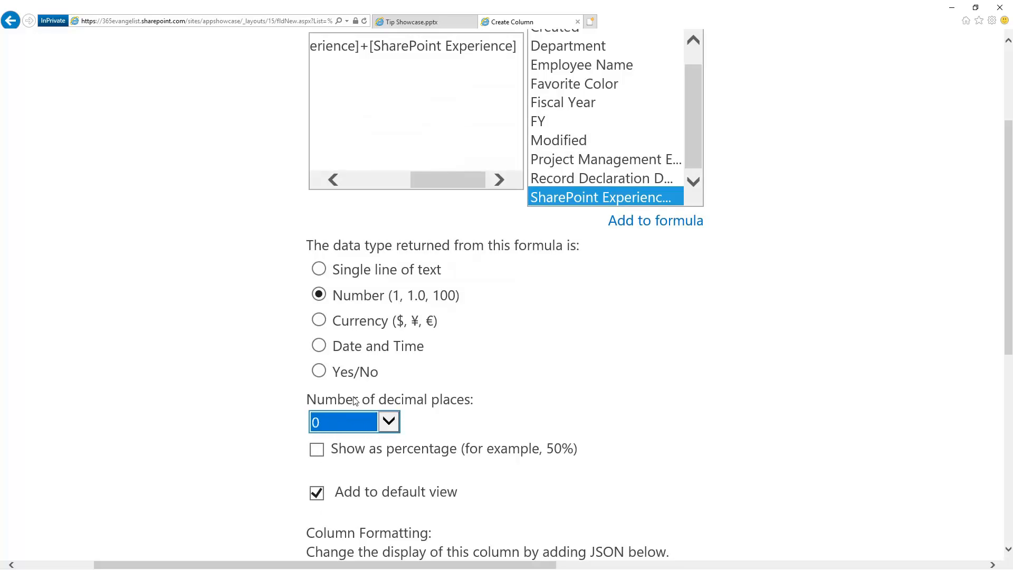
Save the Total Years of Experience column, keeping it in the default view and without custom formatting
scroll(529, 363, down, 3)
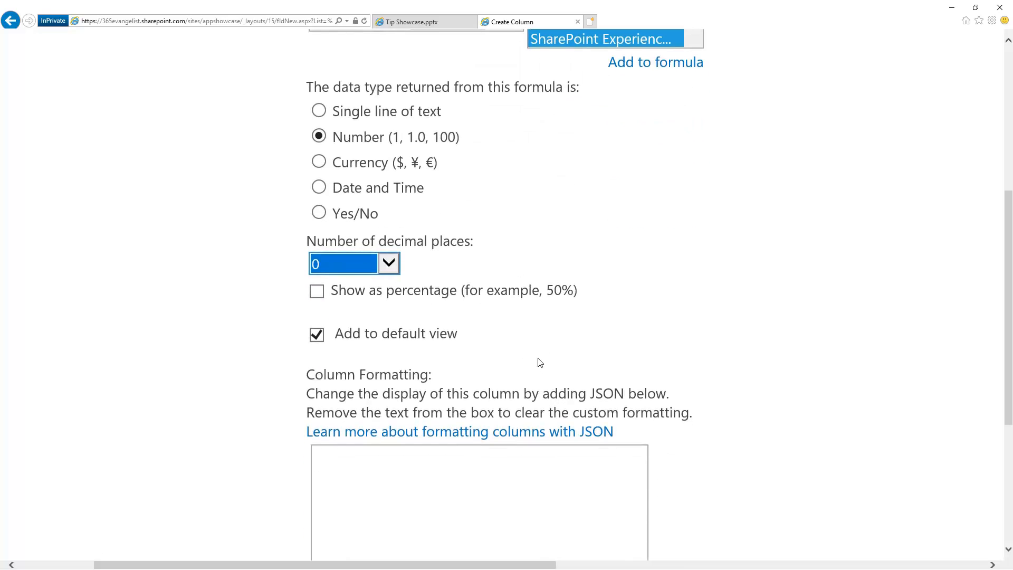
scroll(536, 365, down, 2)
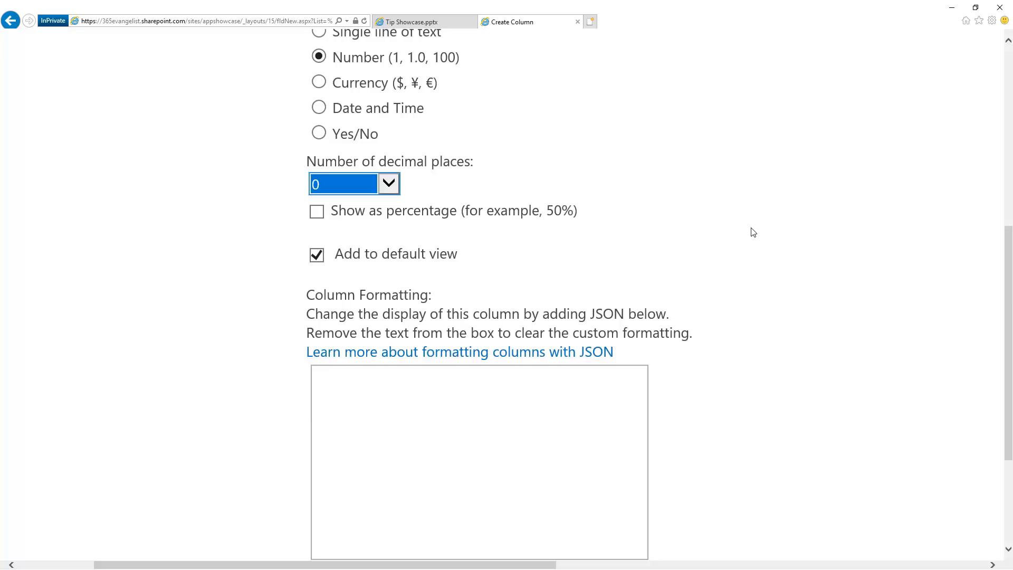
scroll(751, 229, down, 5)
scroll(759, 245, down, 10)
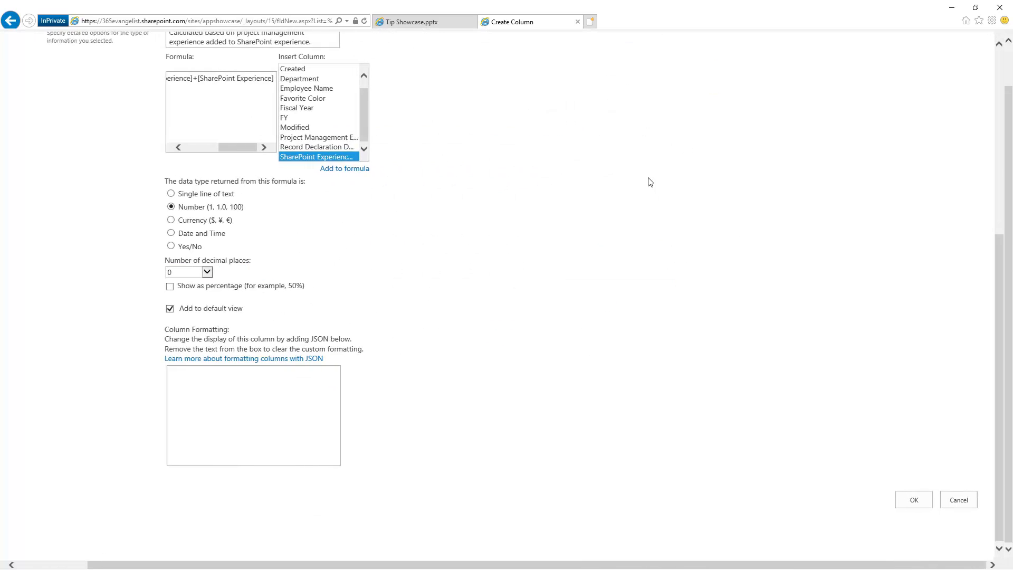
click(917, 501)
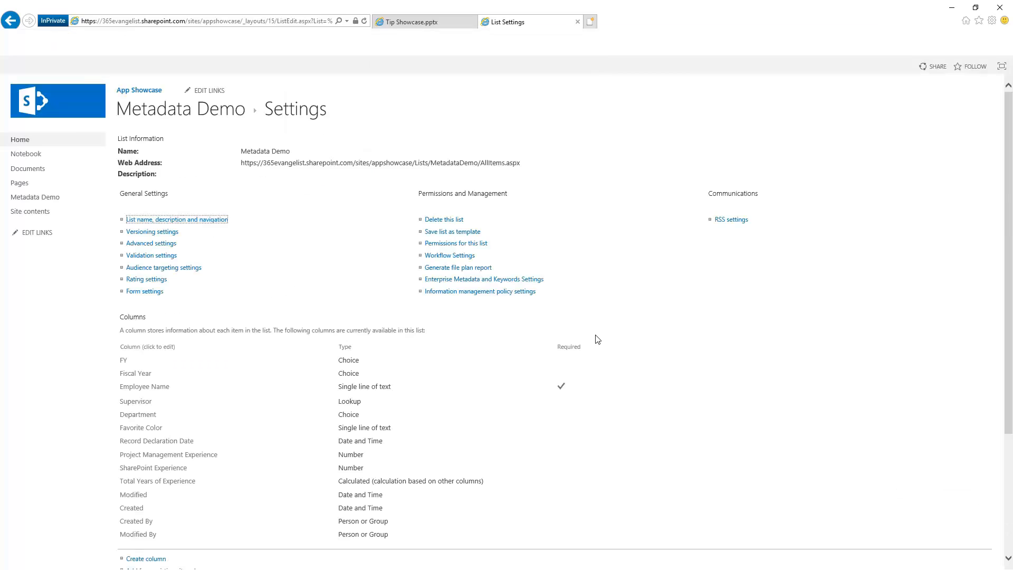
Start another new column in the Metadata Demo list and set its type to Calculated (calculation based on other columns)
scroll(264, 354, down, 3)
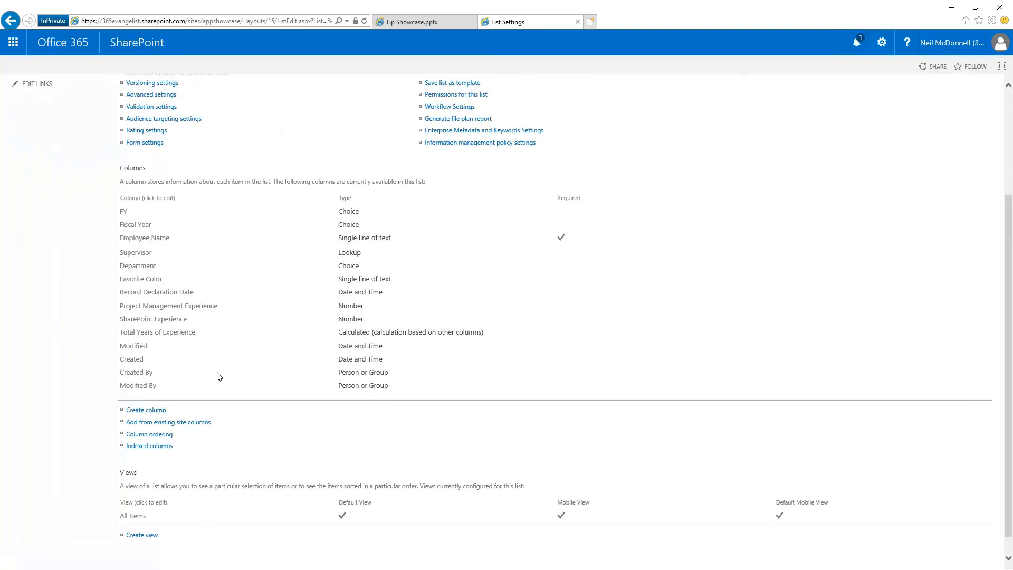
scroll(220, 372, up, 3)
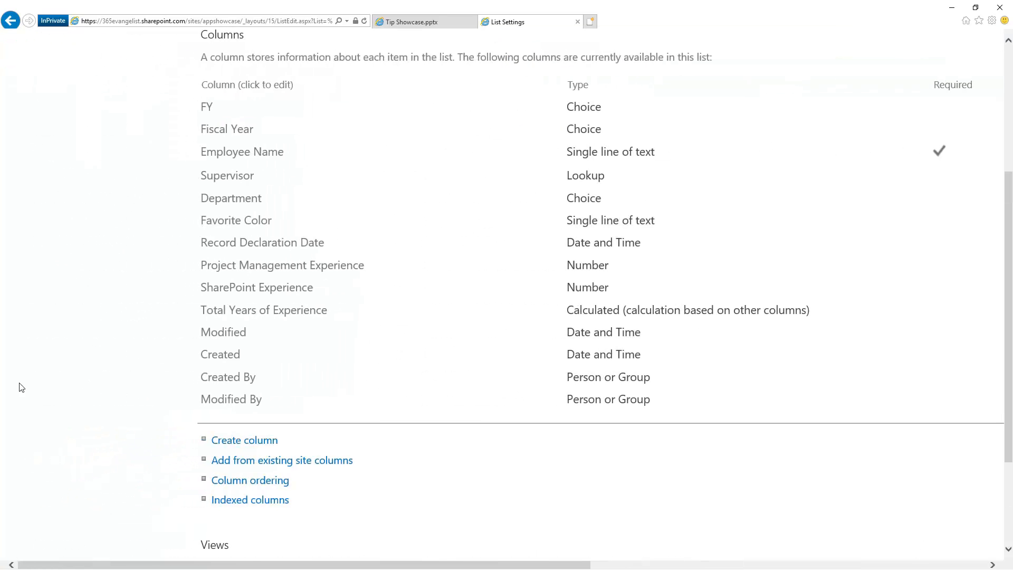
click(244, 442)
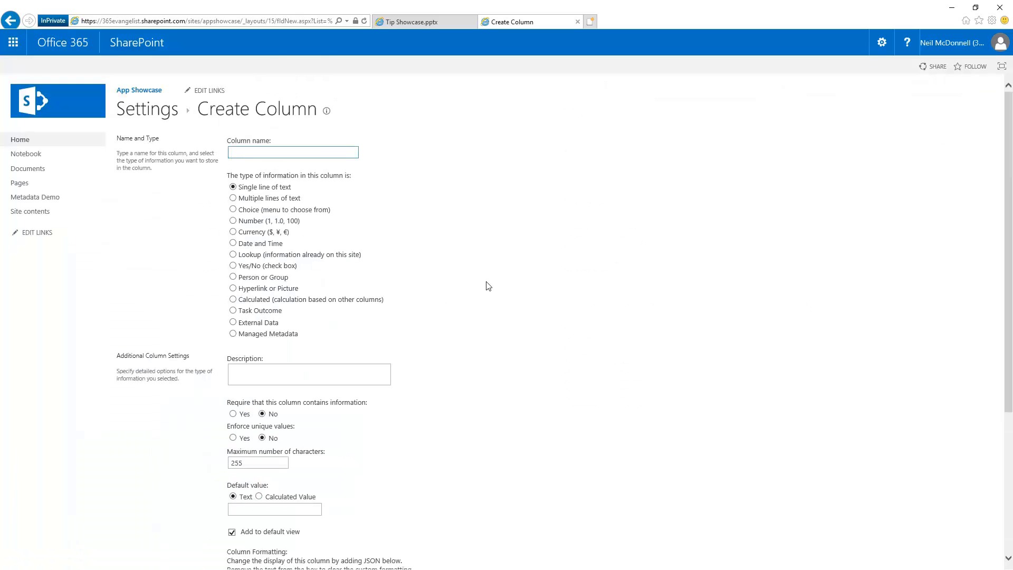
scroll(486, 285, up, 2)
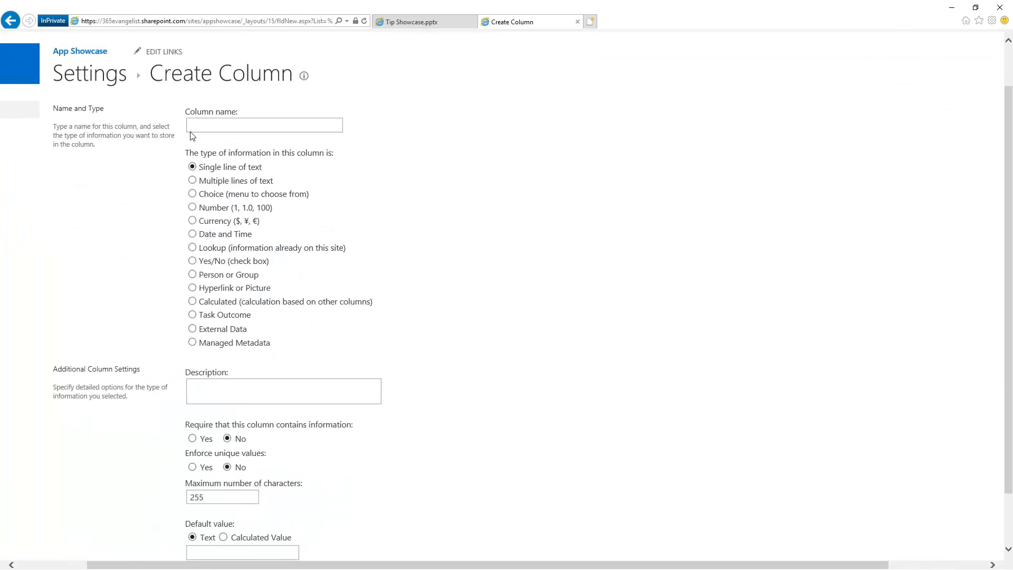
click(193, 301)
Name the new calculated column "Full Name"
scroll(380, 250, up, 3)
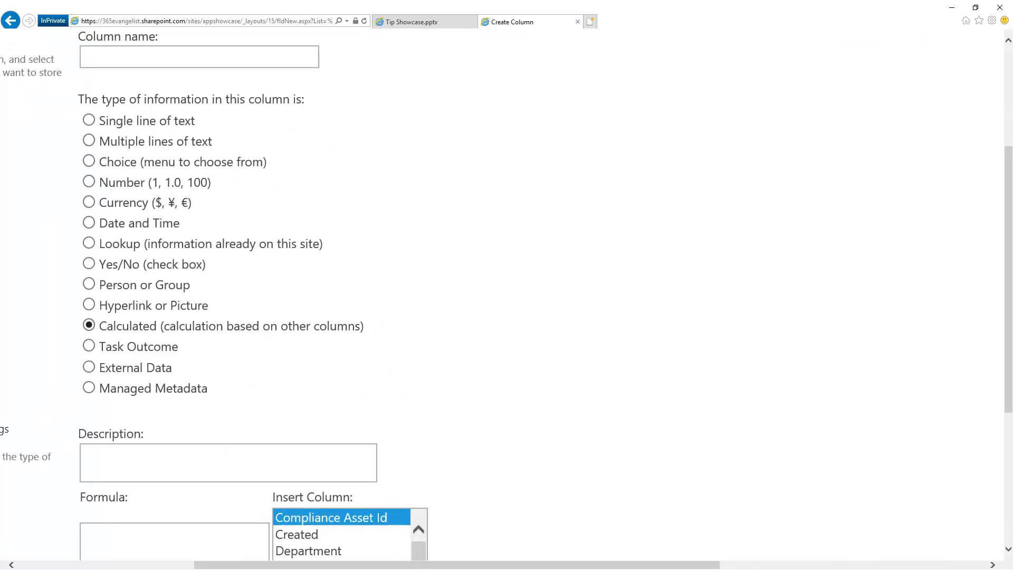
scroll(502, 296, up, 3)
scroll(502, 296, left, 2)
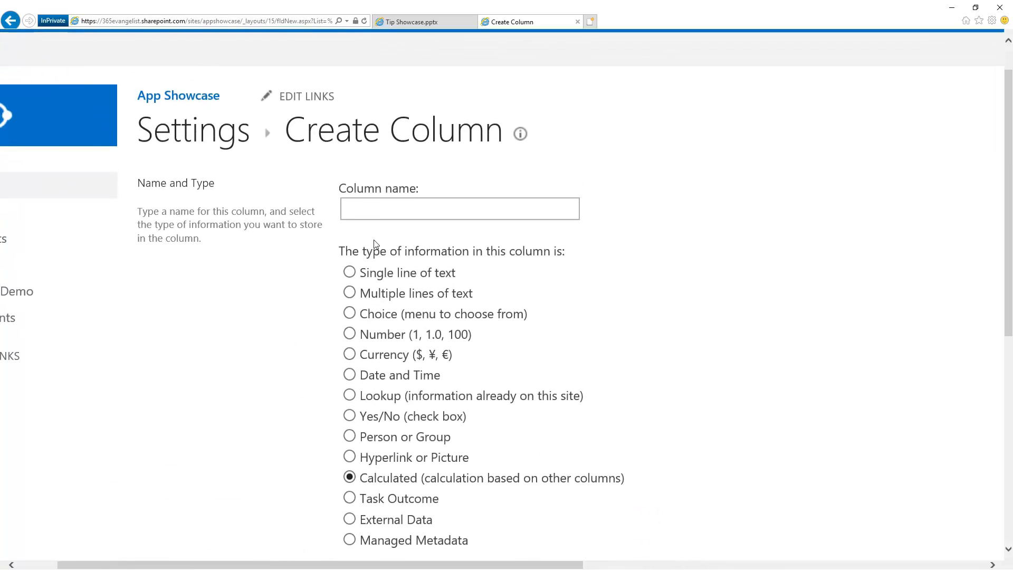
click(401, 208)
text(Full)
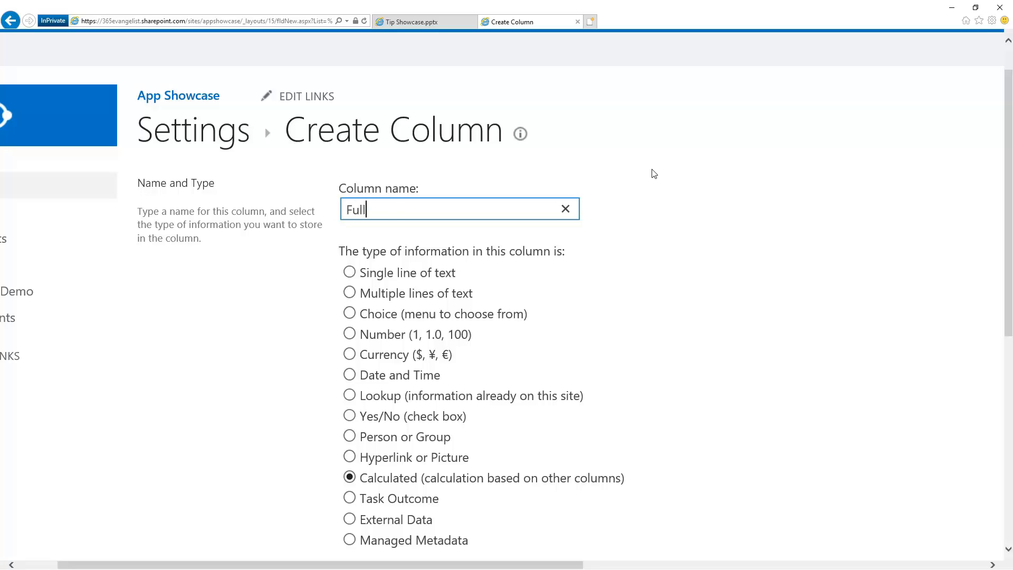
text( Name)
Enter the formula =PROPER([Employee Name]) for the Full Name column, inserting the Employee Name column from the available columns
scroll(730, 231, down, 5)
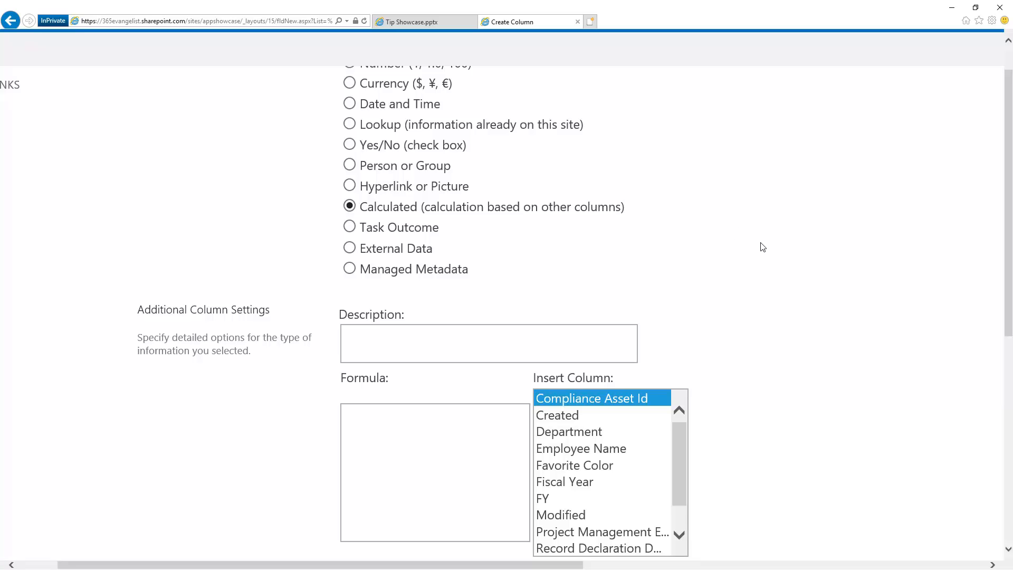
scroll(505, 215, up, 5)
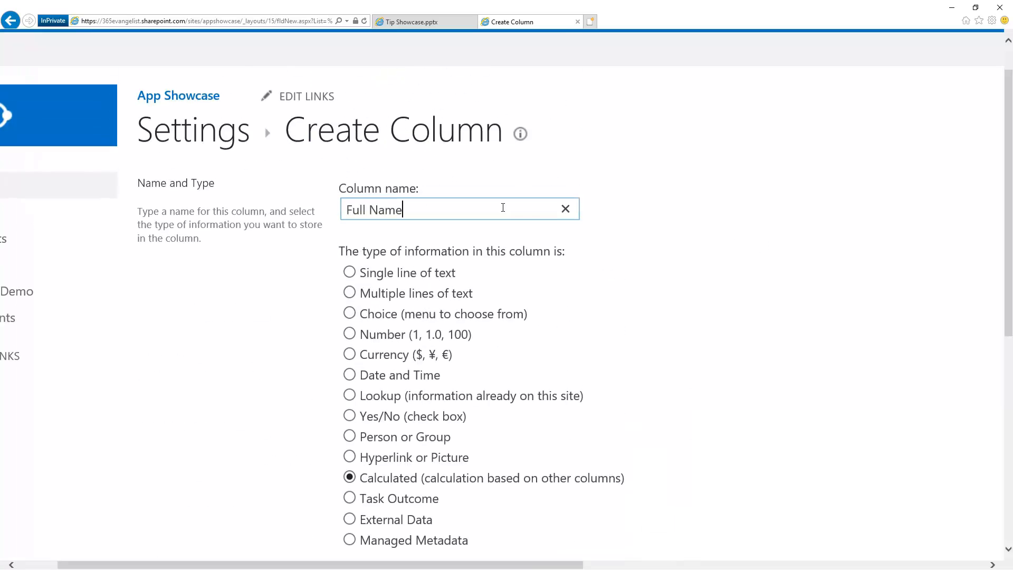
scroll(475, 274, down, 5)
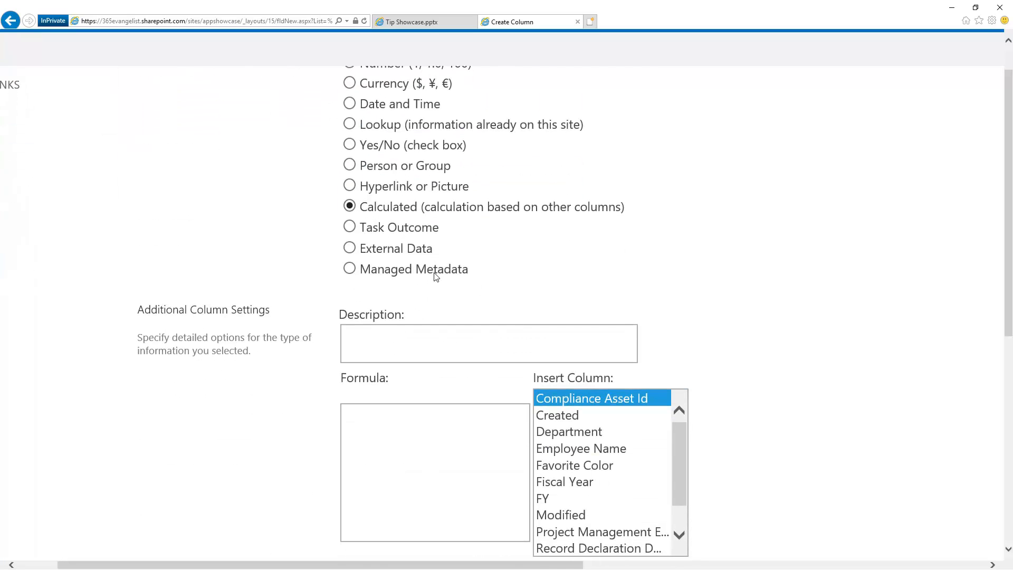
scroll(386, 343, down, 4)
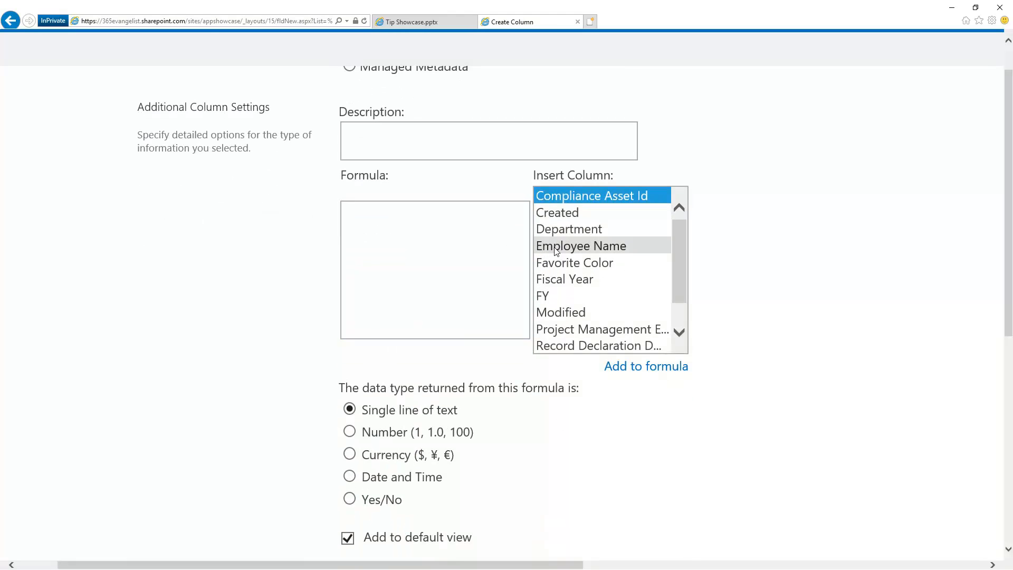
text(=PROPER)
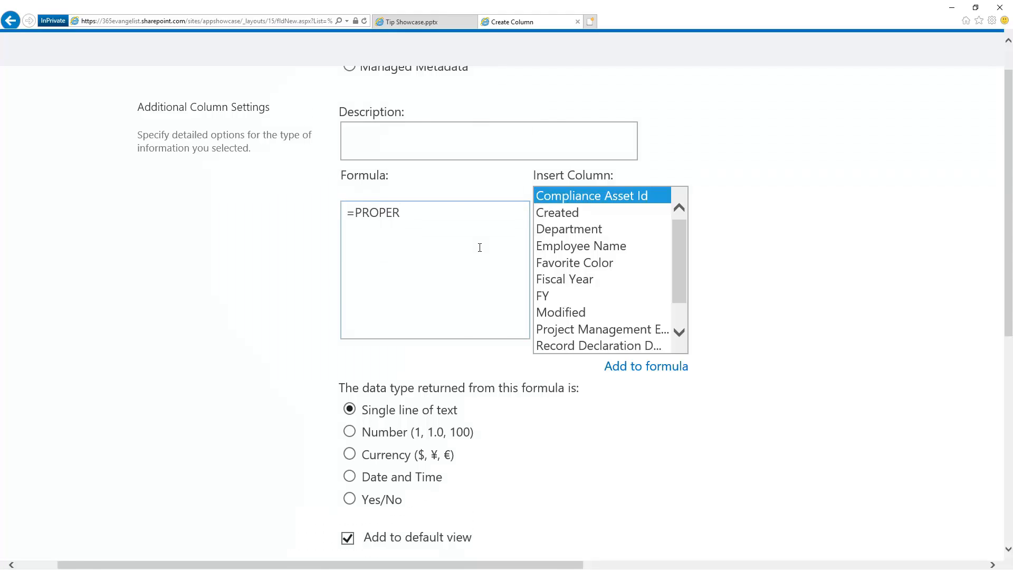
text(()
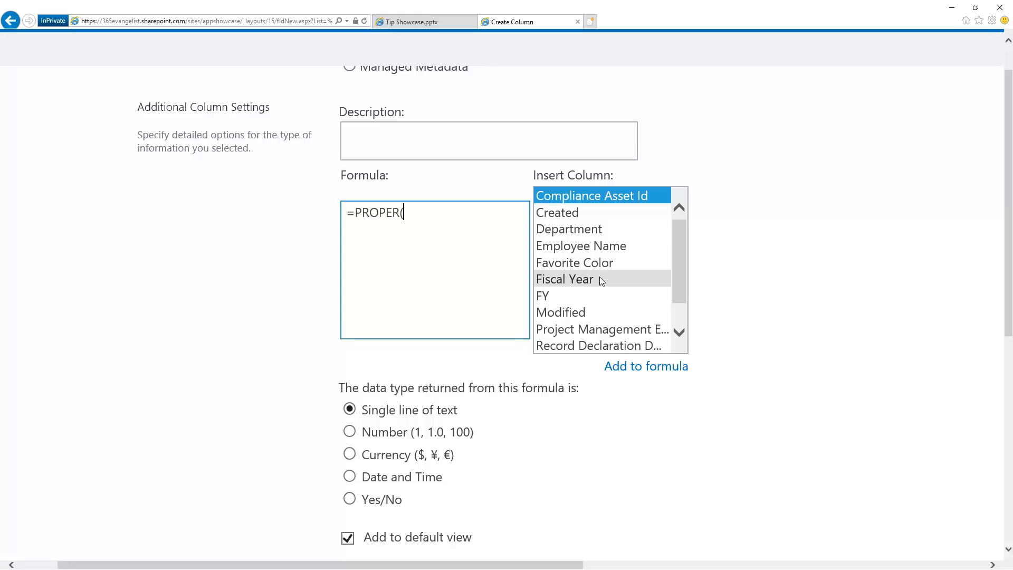
double_click(594, 248)
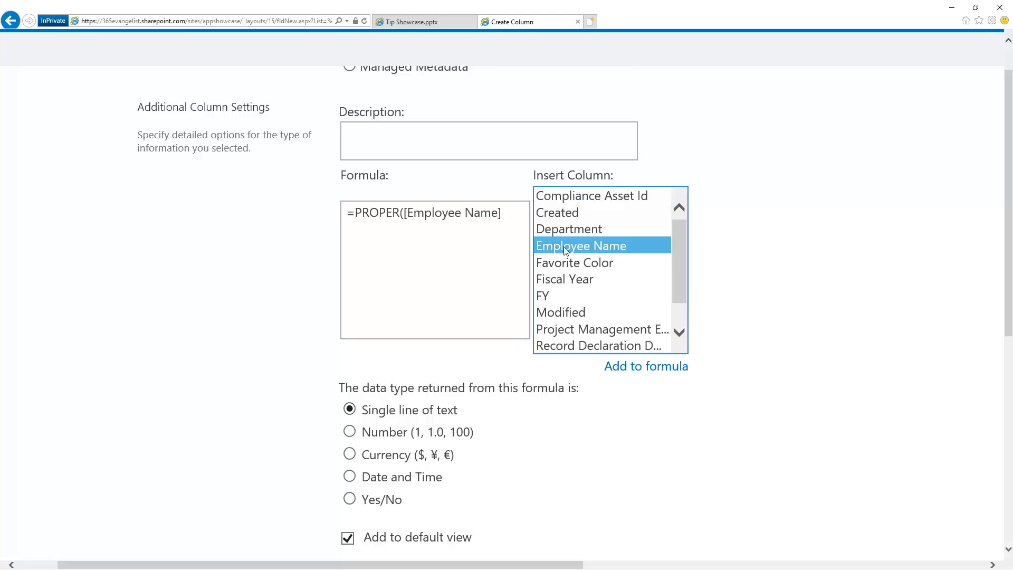
click(510, 214)
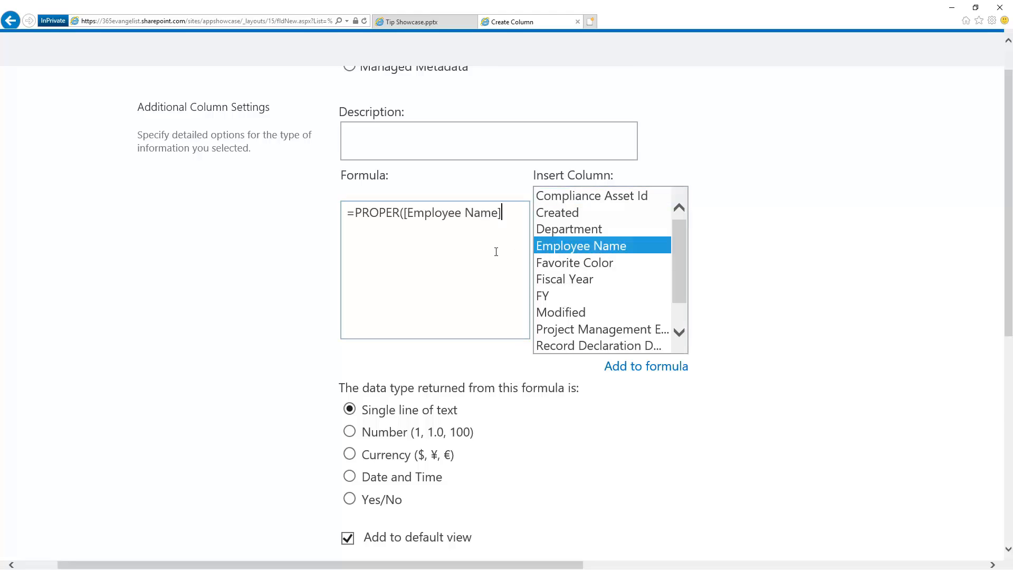
text())
drag(351, 211, 521, 216)
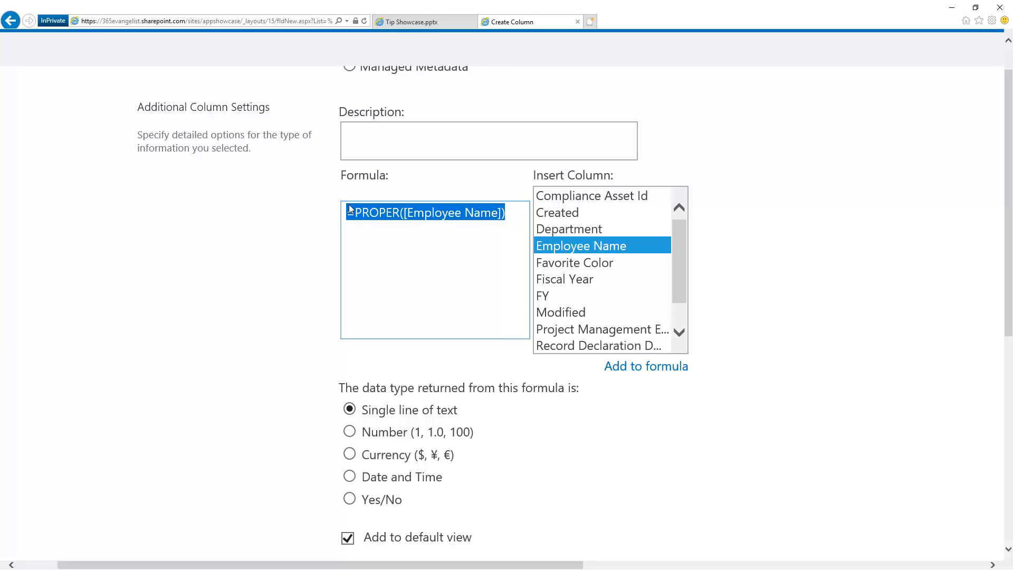
click(371, 212)
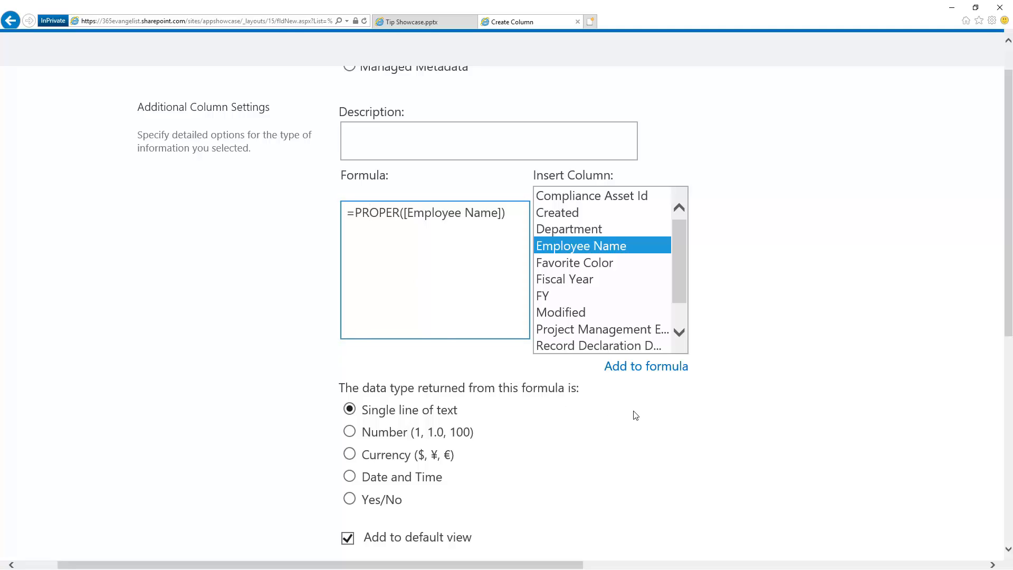
Save the Full Name column with Single line of text as its returned data type, keeping it in the default view
scroll(578, 406, down, 3)
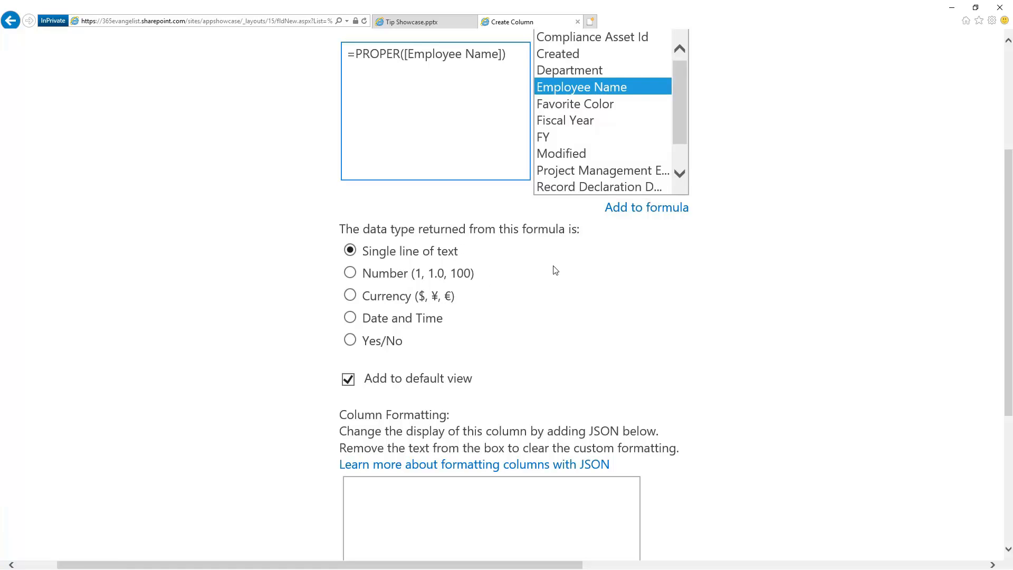
scroll(557, 270, down, 2)
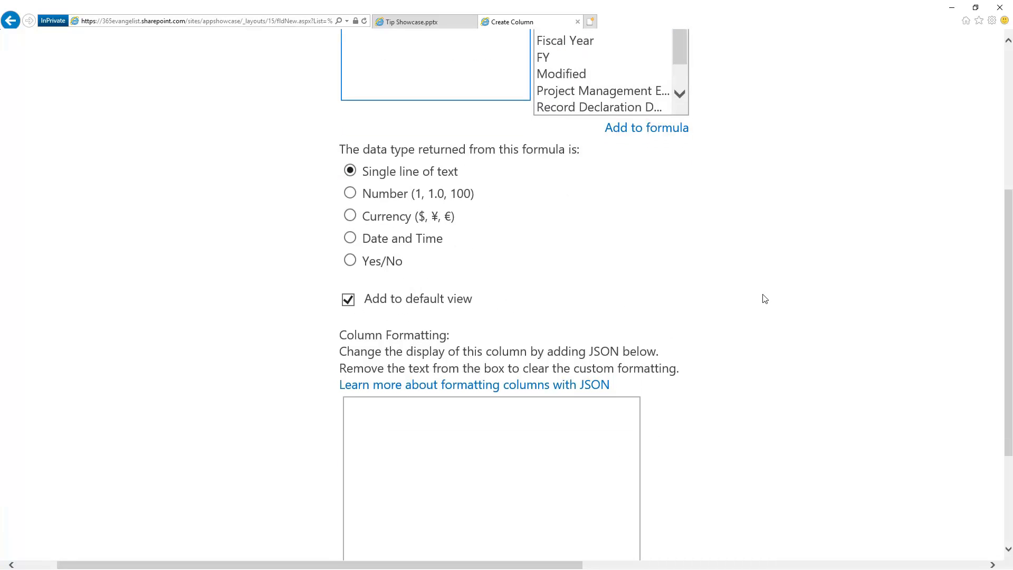
scroll(763, 299, down, 3)
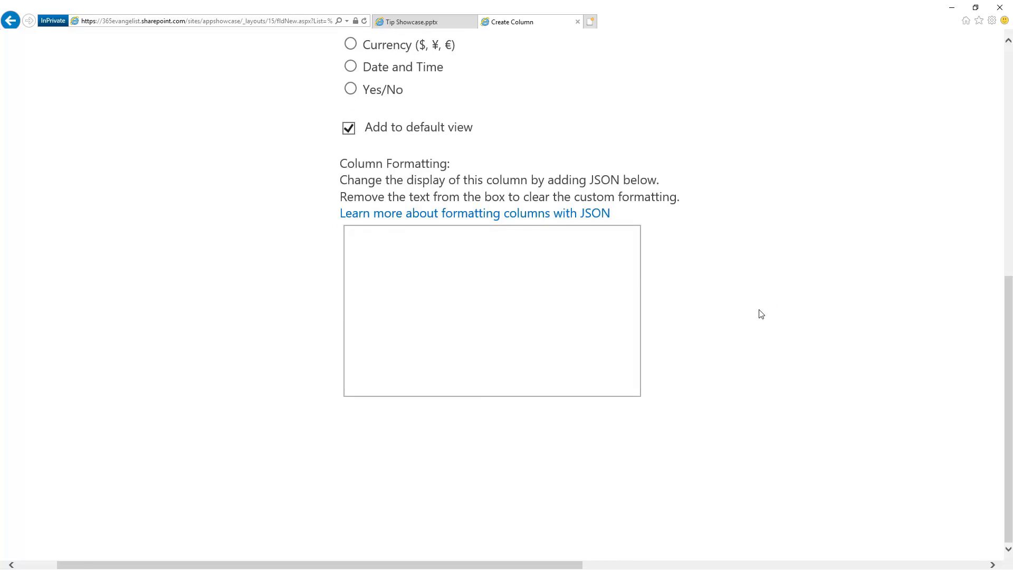
scroll(761, 314, right, 5)
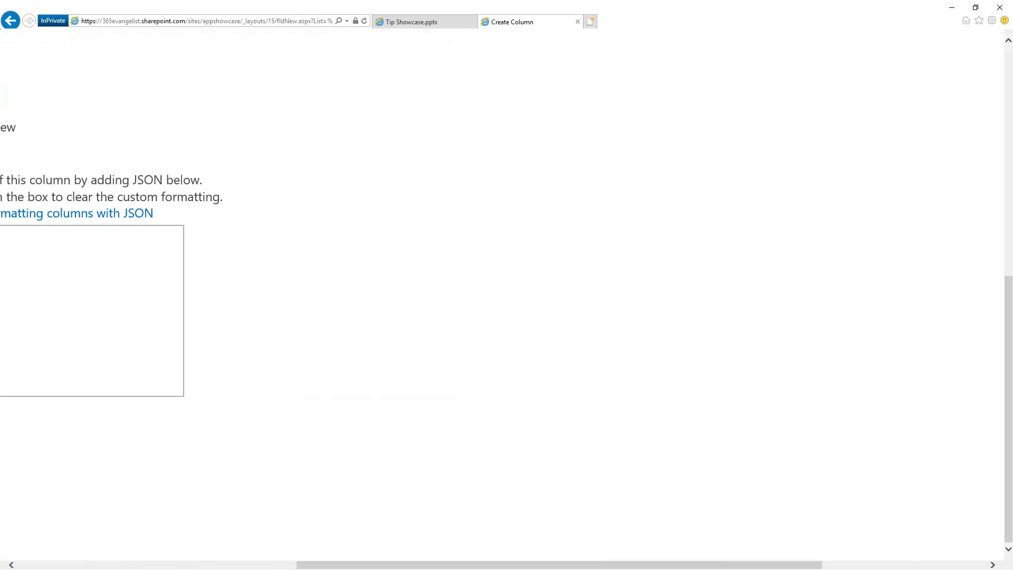
scroll(506, 295, right, 3)
click(851, 454)
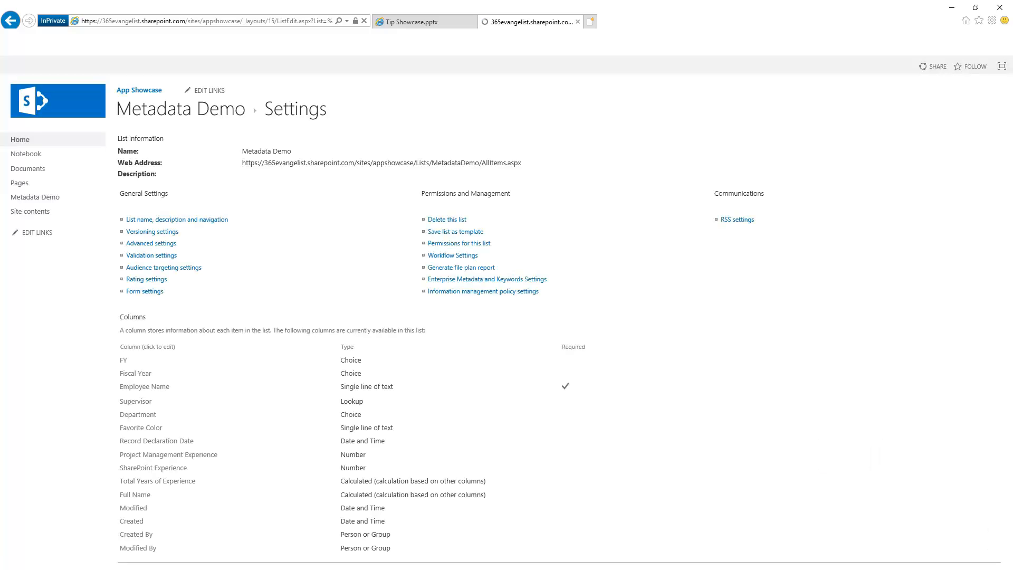
Start one more column in the Metadata Demo list's settings and choose the Calculated type for it
scroll(318, 454, up, 5)
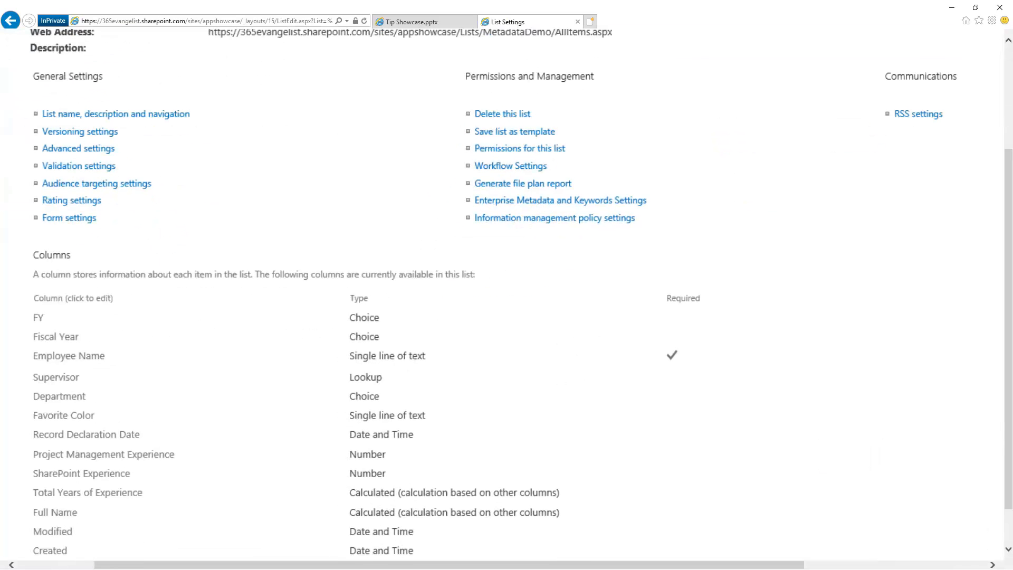
scroll(506, 295, left, 3)
scroll(507, 296, down, 4)
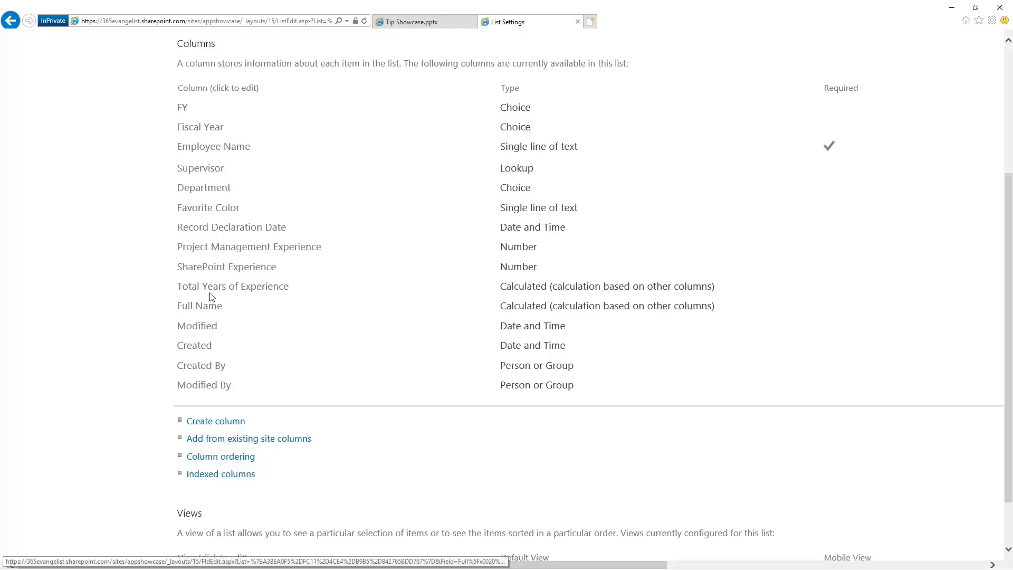
click(232, 422)
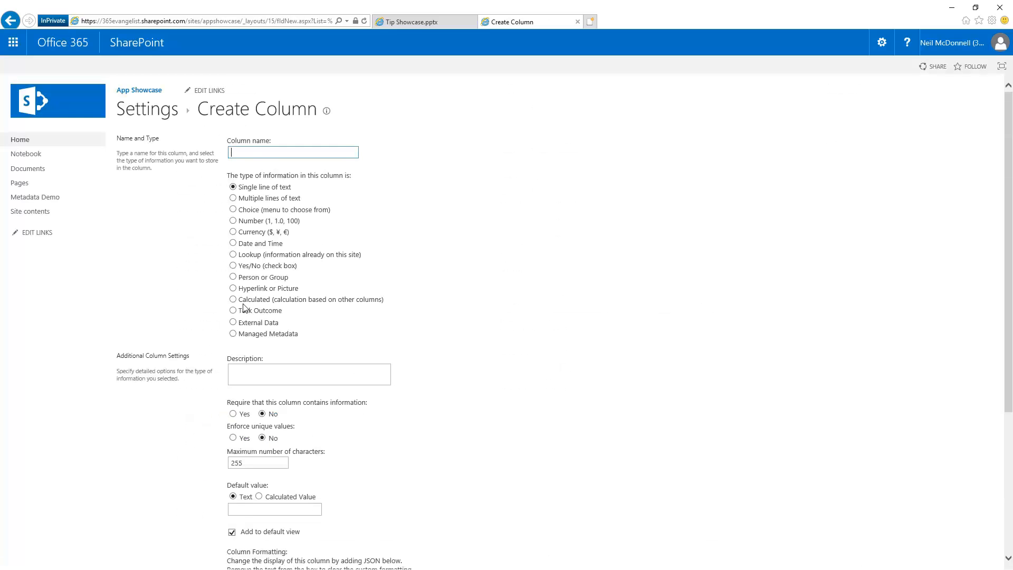
click(233, 300)
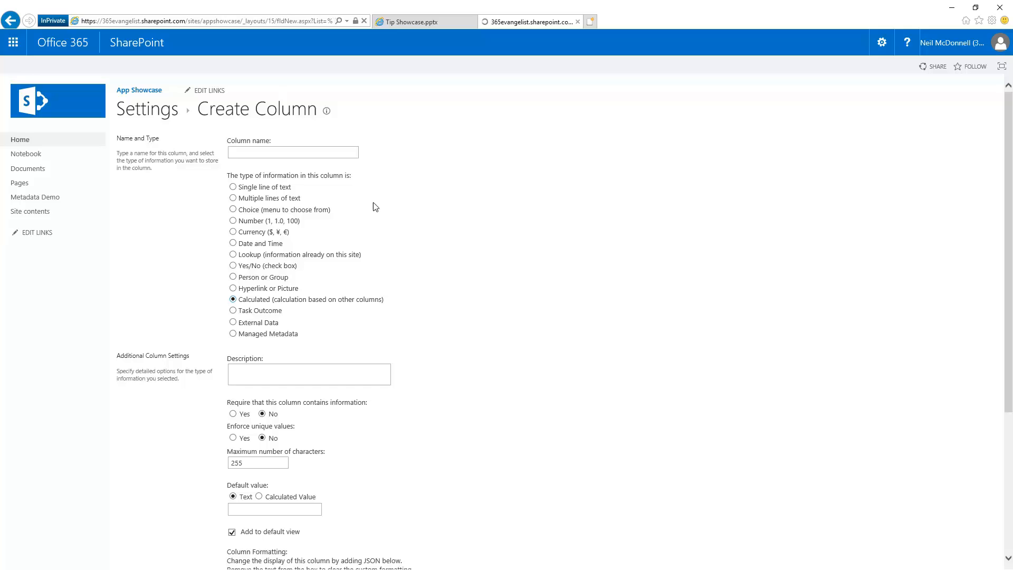
click(342, 153)
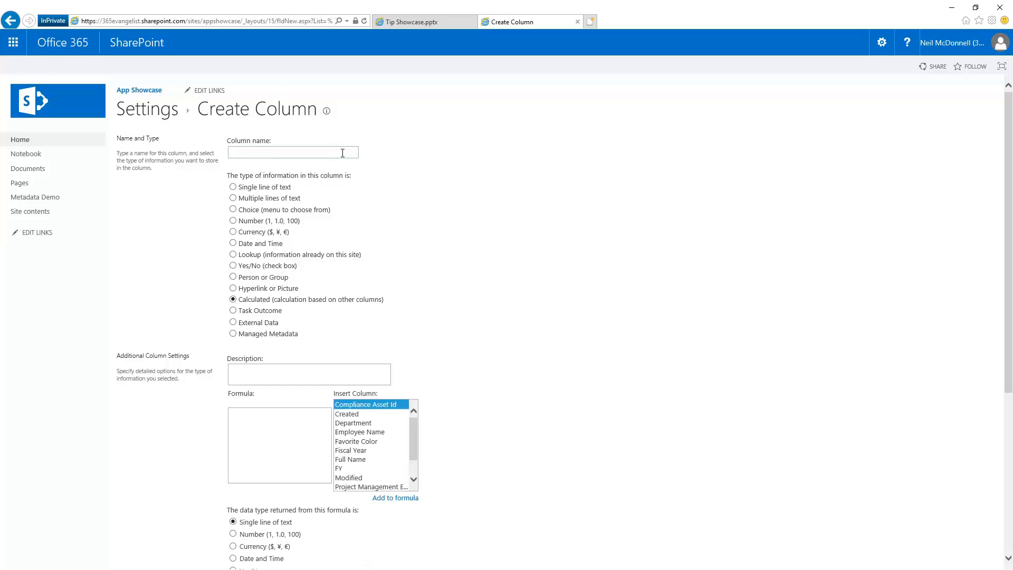
scroll(343, 153, up, 5)
scroll(342, 153, left, 6)
scroll(343, 153, up, 3)
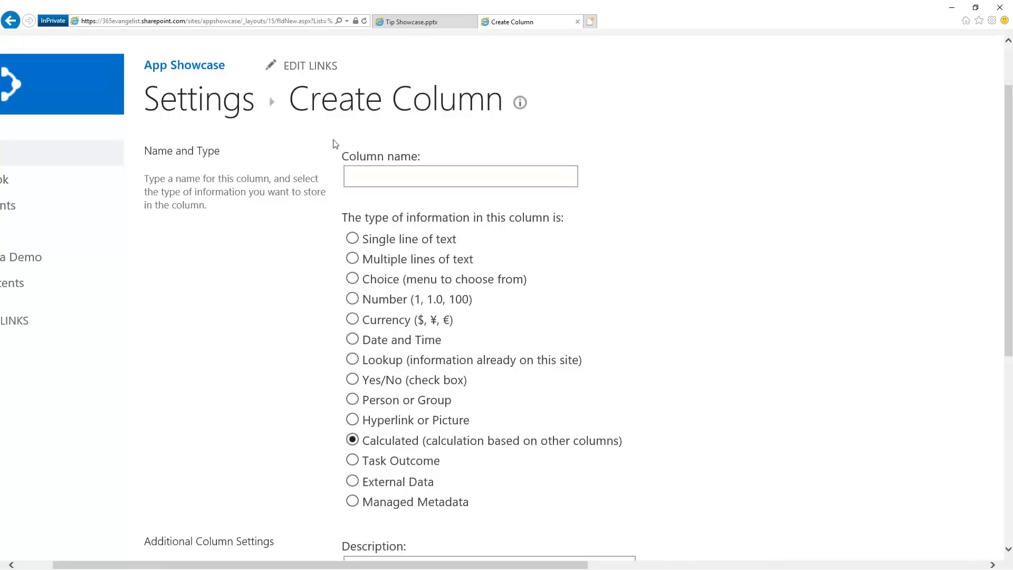
Name the calculated column "Expiration Date" and describe it as "The date this item will expire, based on the Declaration Date plus 3 years."
click(407, 170)
text(Expiration Date)
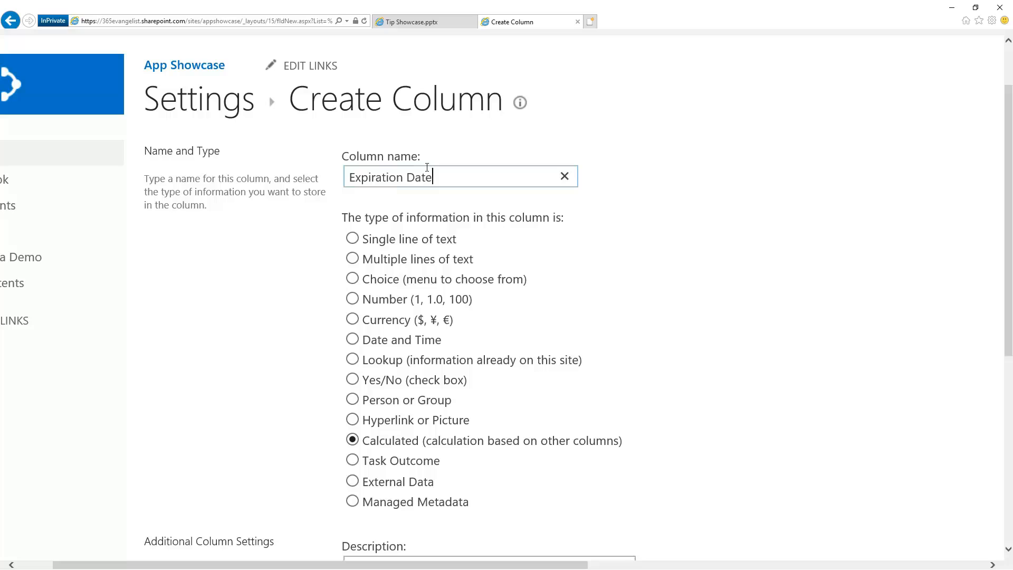
scroll(528, 250, down, 5)
click(475, 305)
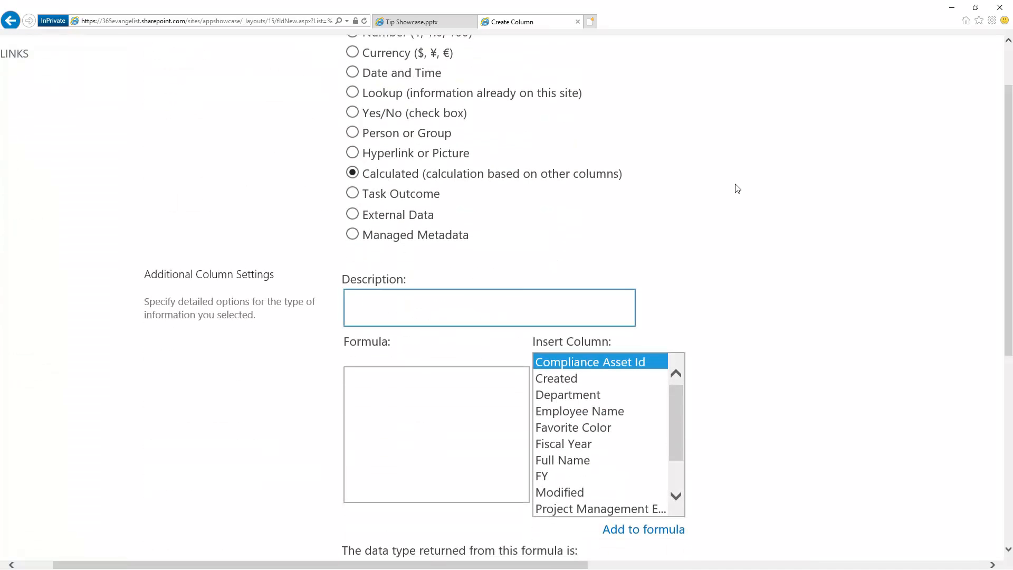
text(The date this item wil)
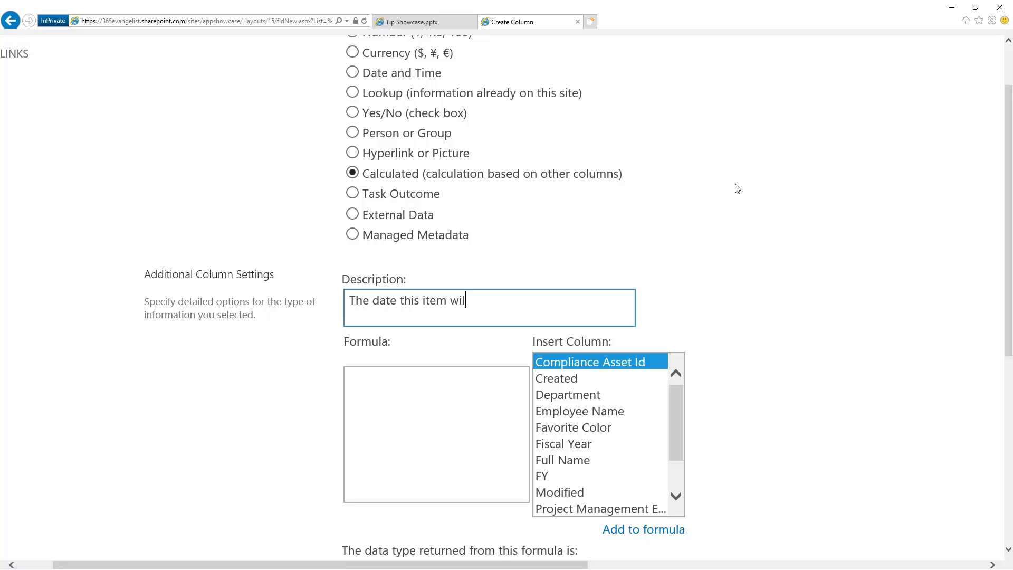
text(l expire, based on )
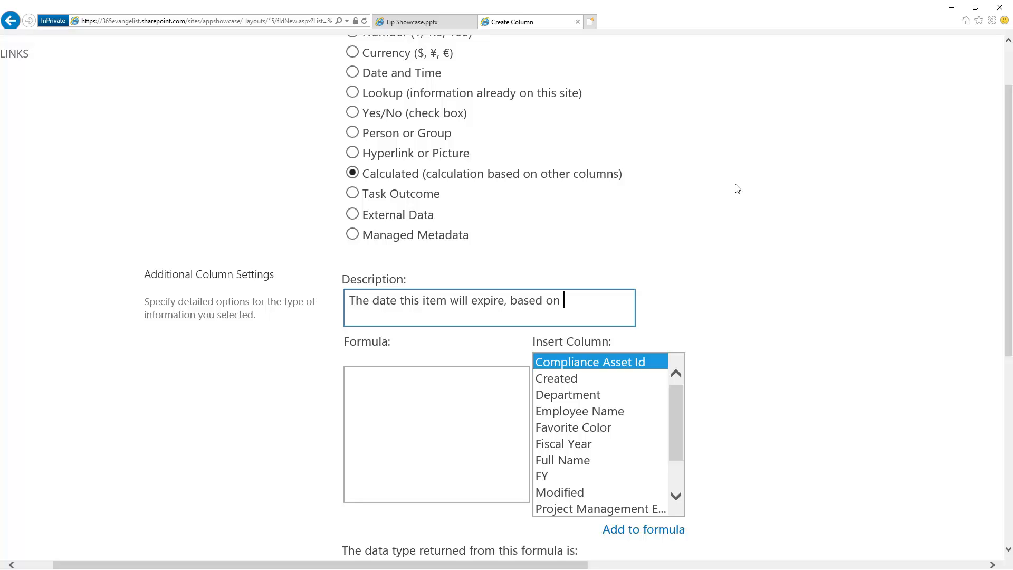
text(the Declaration Da)
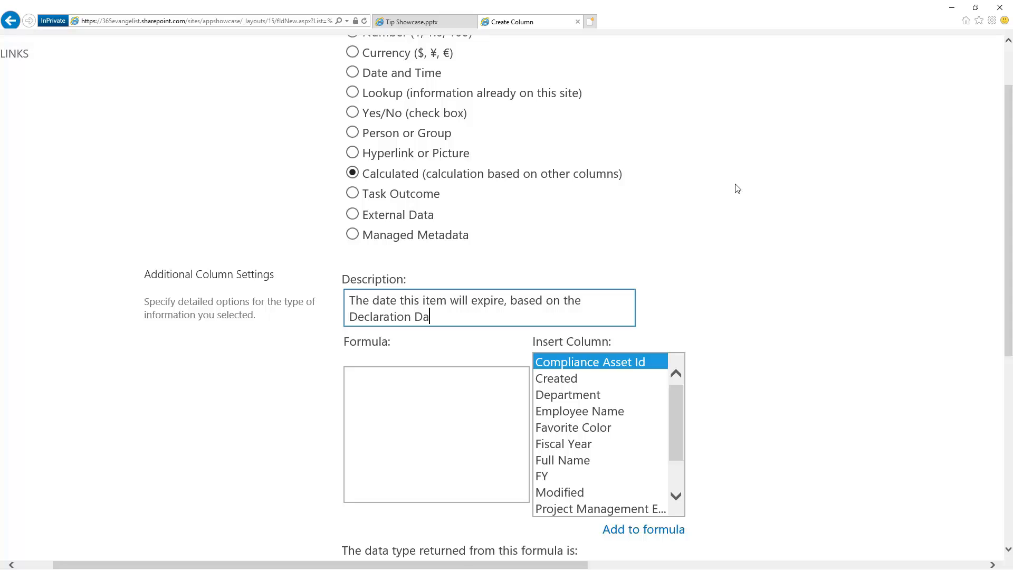
text(te plus 3 years.)
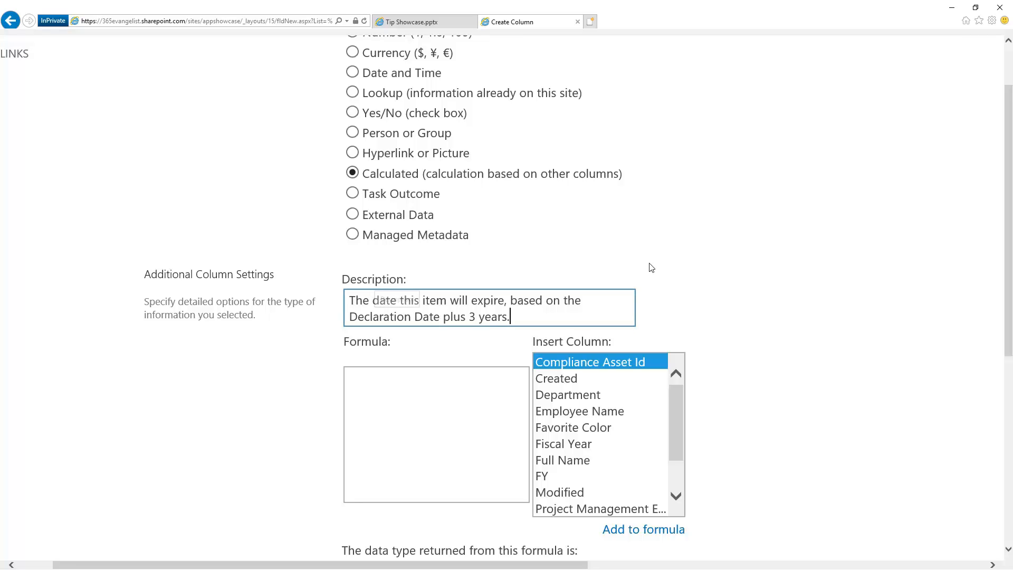
Enter the formula =[Record Declaration Date]+3, inserting the Record Declaration Date column from the available columns
scroll(750, 283, down, 2)
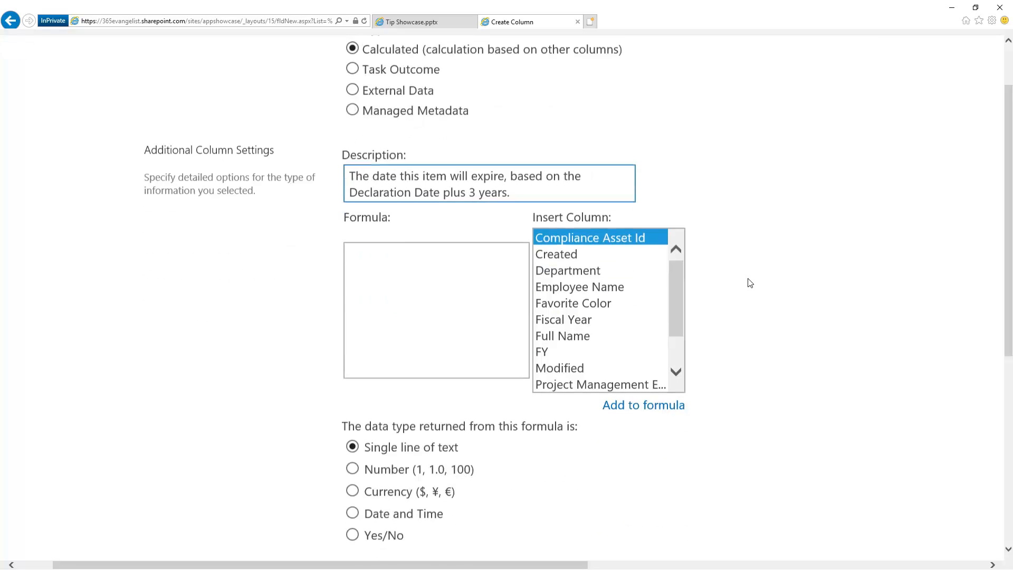
click(470, 292)
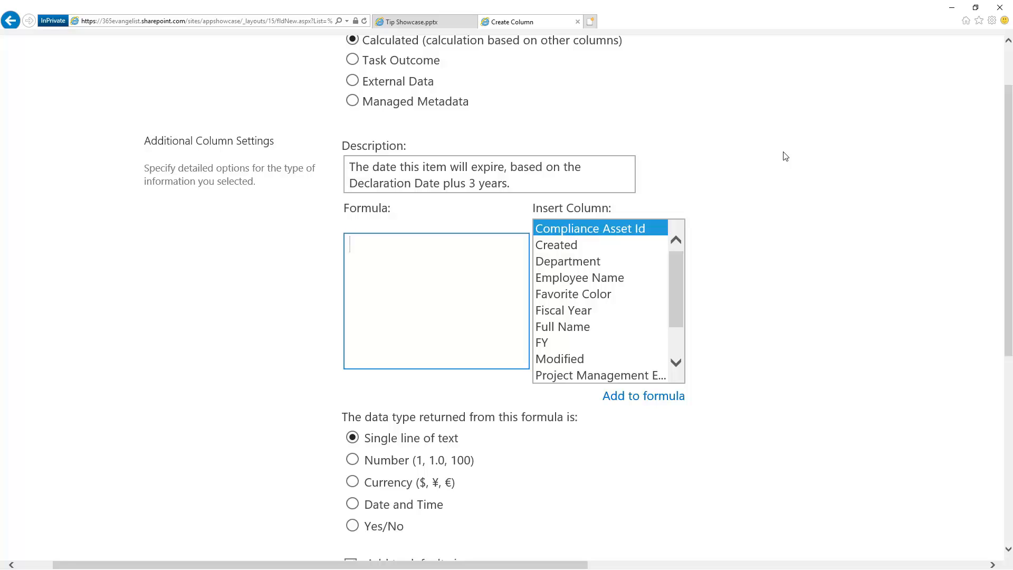
text(=)
drag(675, 277, 676, 305)
click(623, 344)
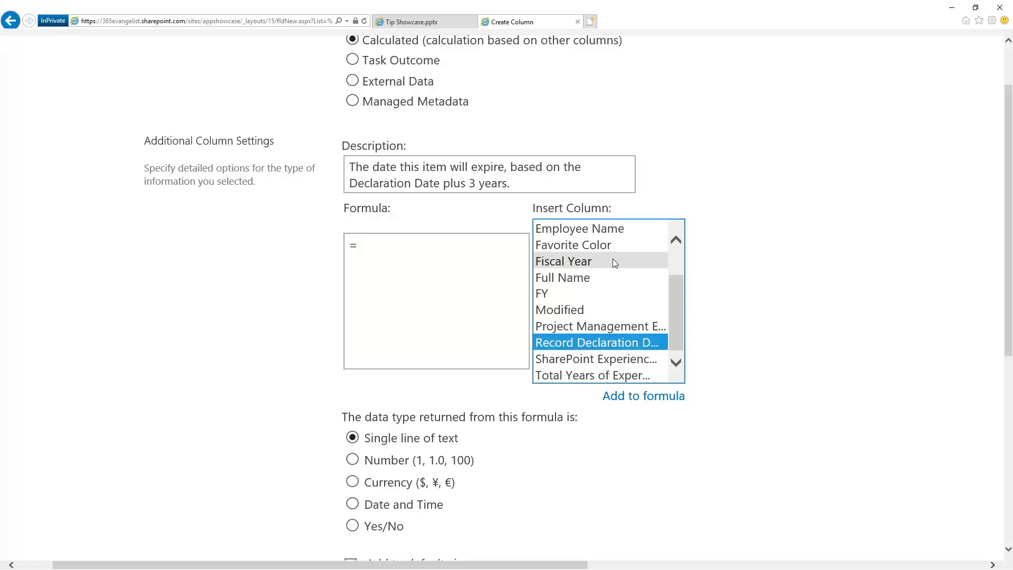
double_click(621, 342)
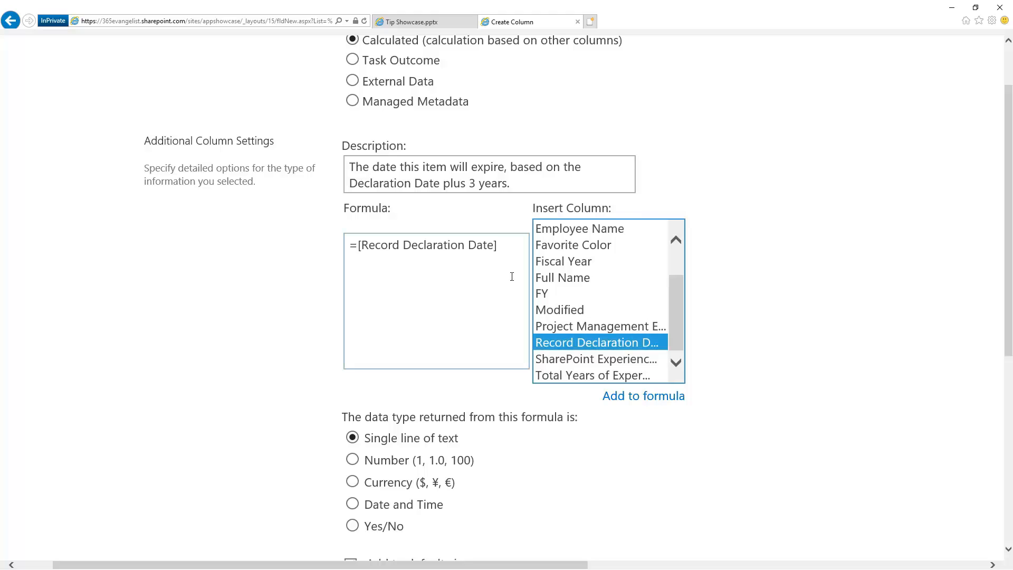
click(506, 245)
text(+3)
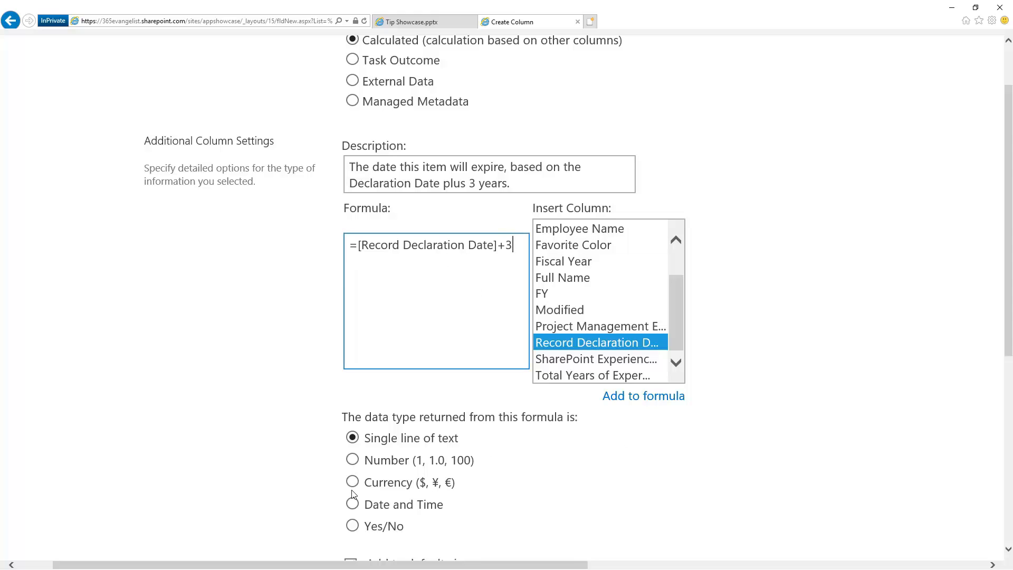
Set the formula's returned data type to Date and Time, keep the Date Only format and default view option, and save the column
scroll(407, 480, down, 1)
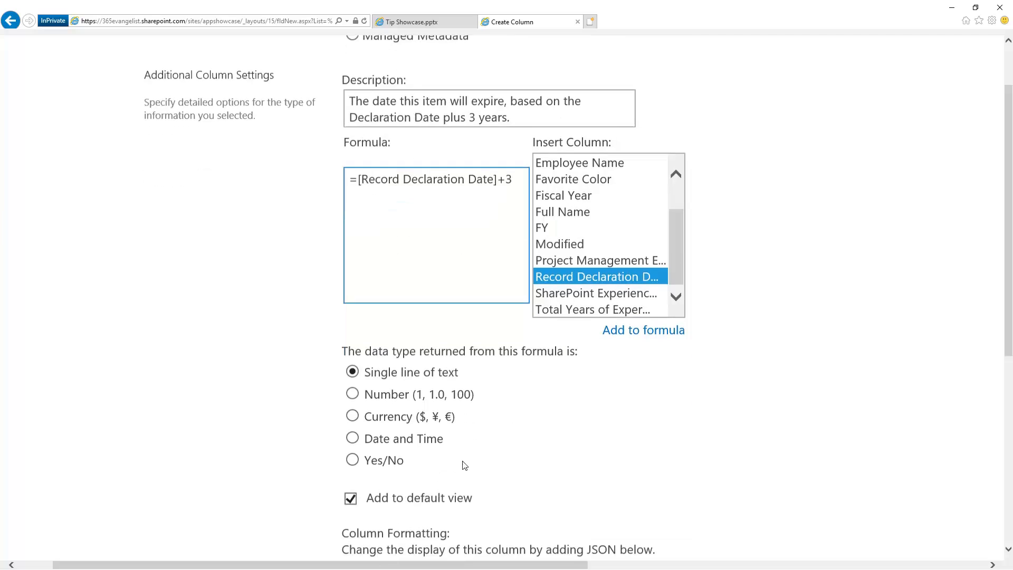
click(357, 440)
scroll(570, 411, down, 1)
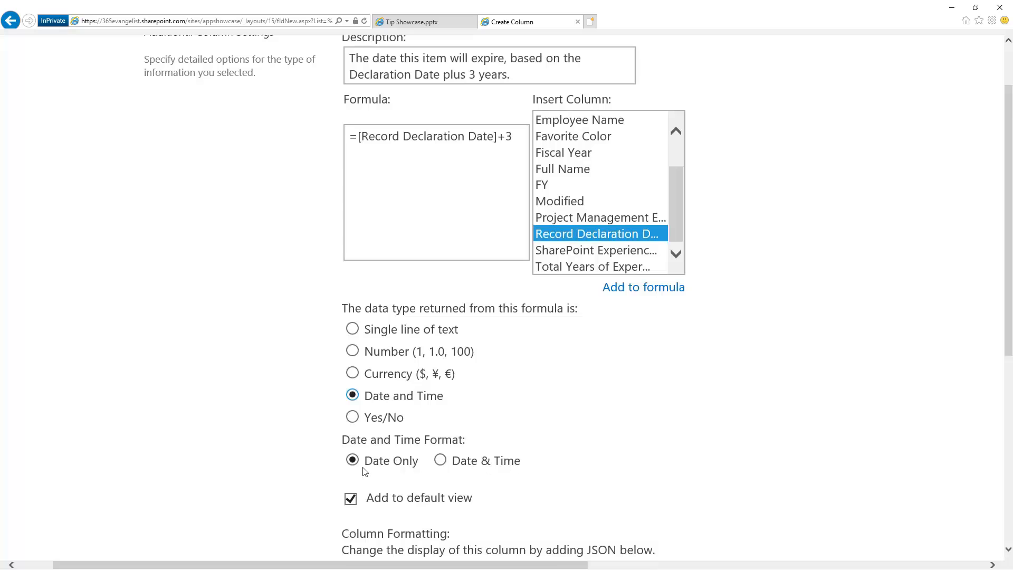
scroll(643, 391, down, 6)
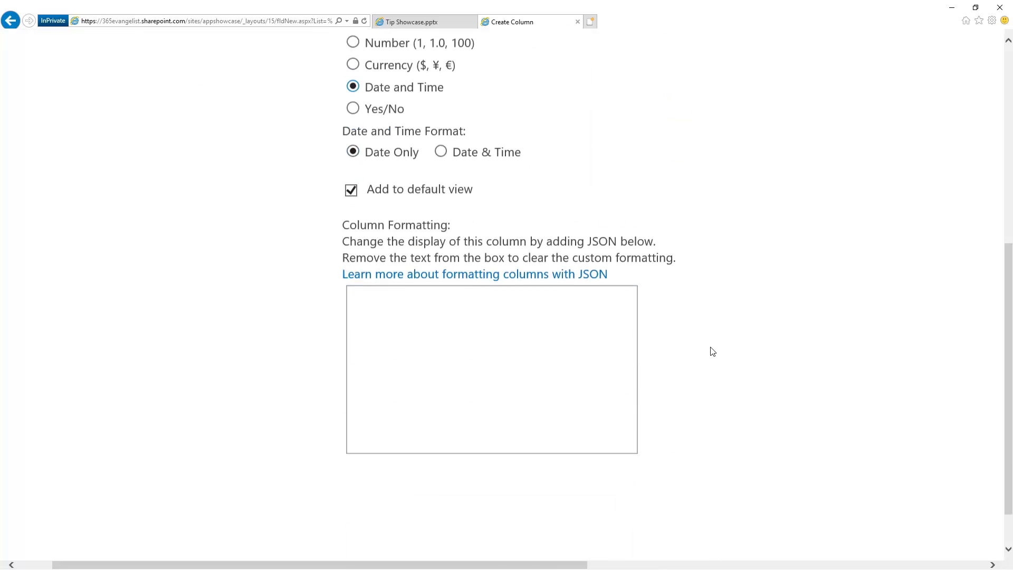
scroll(716, 348, right, 10)
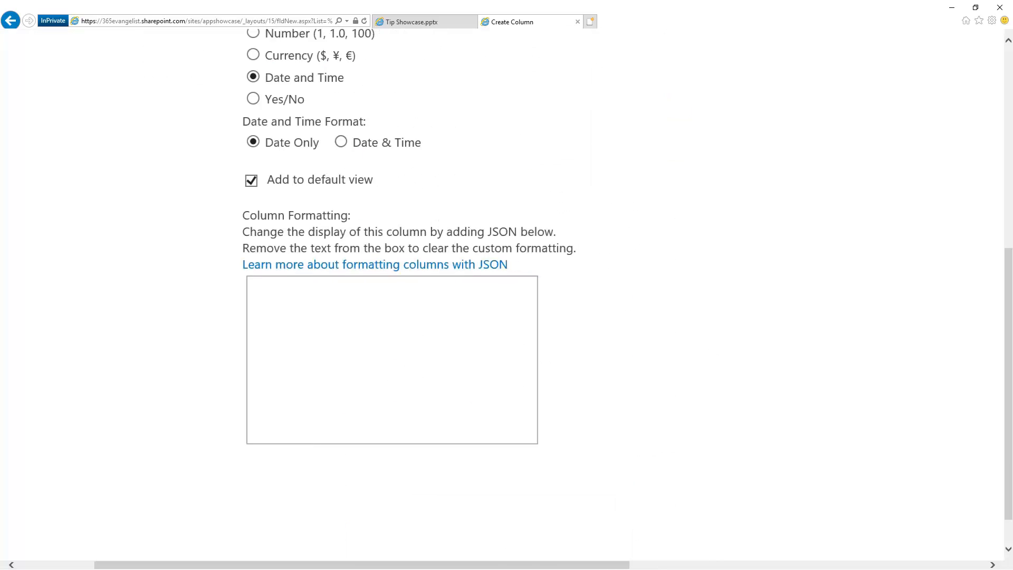
click(853, 500)
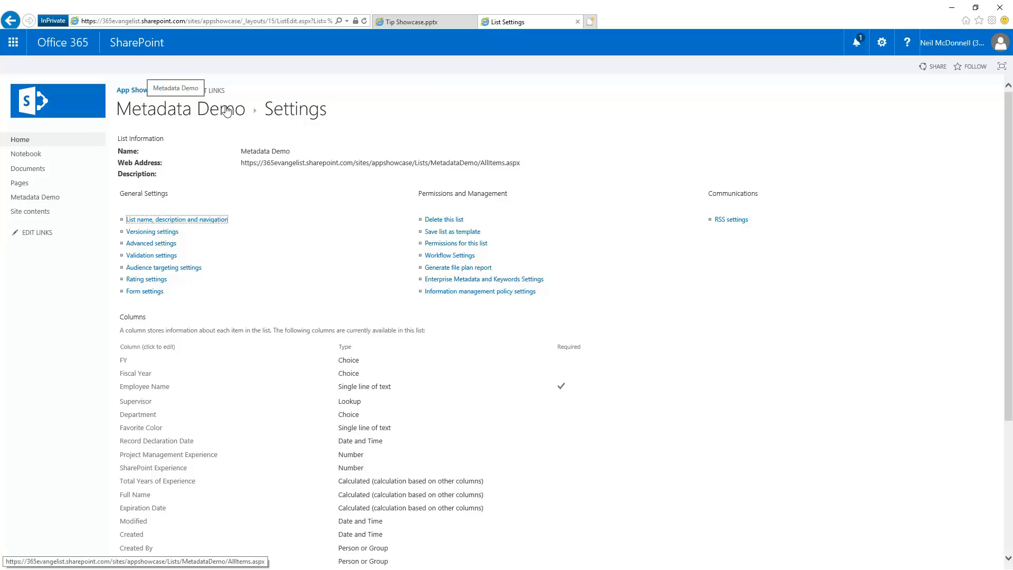
Start a new item in the Metadata Demo list with the employee's name in lowercase and a Record Declaration Date of 1/29/2018
click(157, 112)
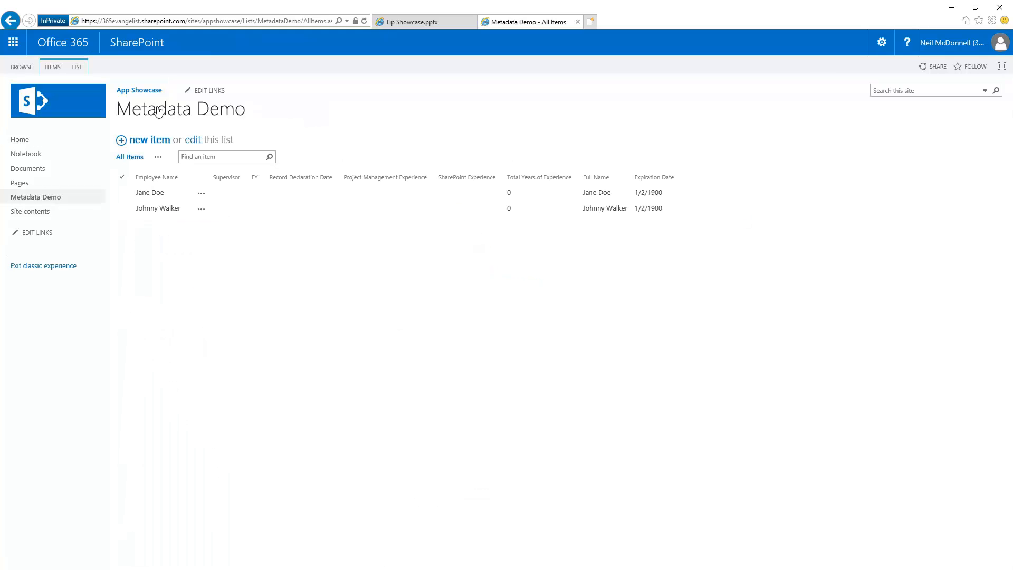
click(143, 143)
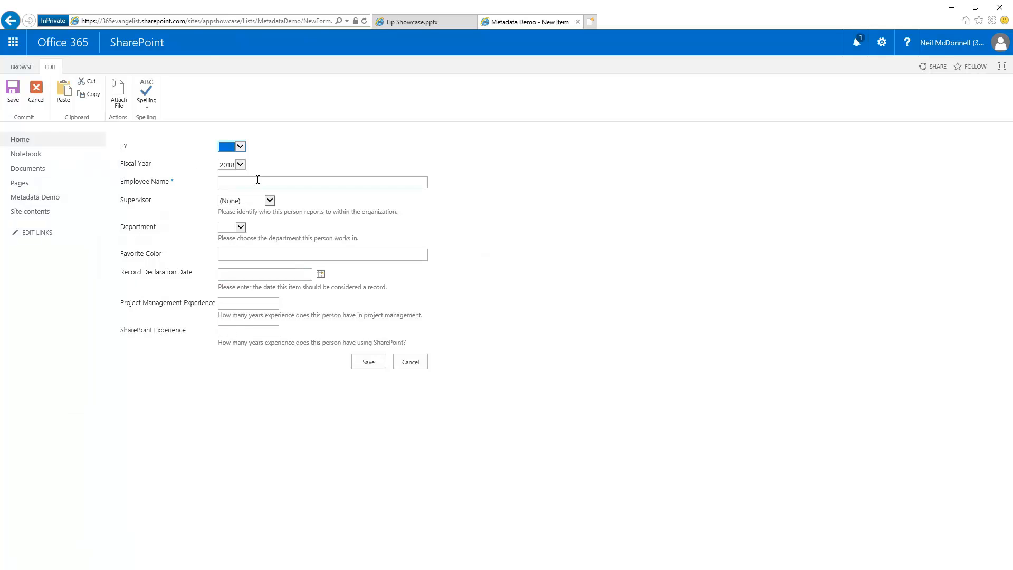
click(226, 186)
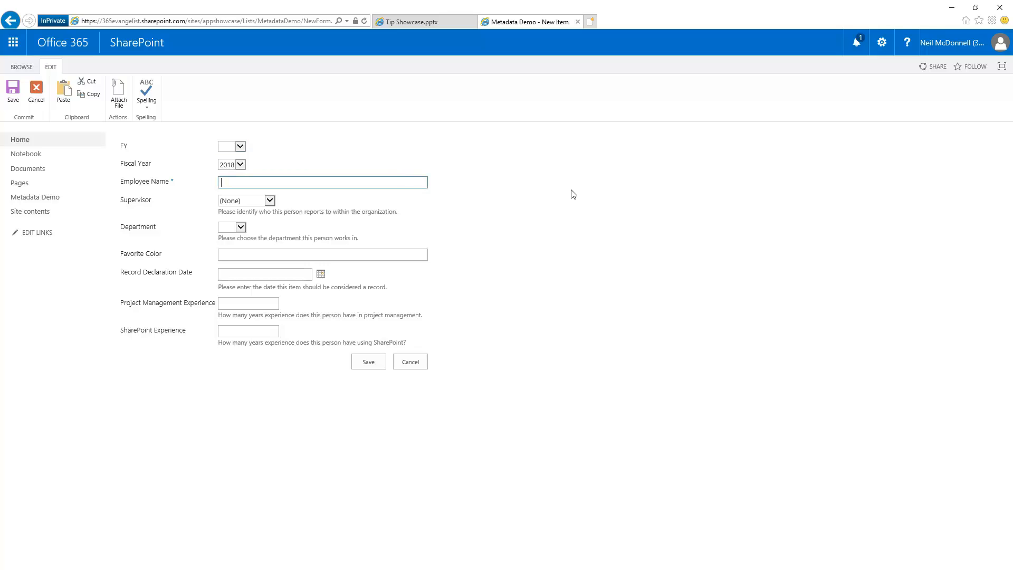
text(robby shoe)
click(280, 274)
click(321, 274)
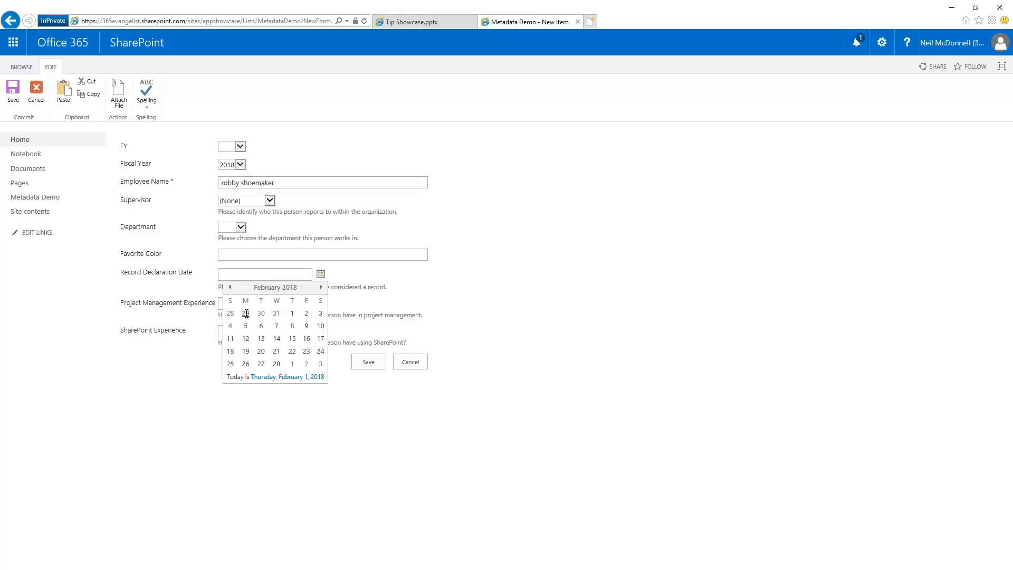
click(245, 313)
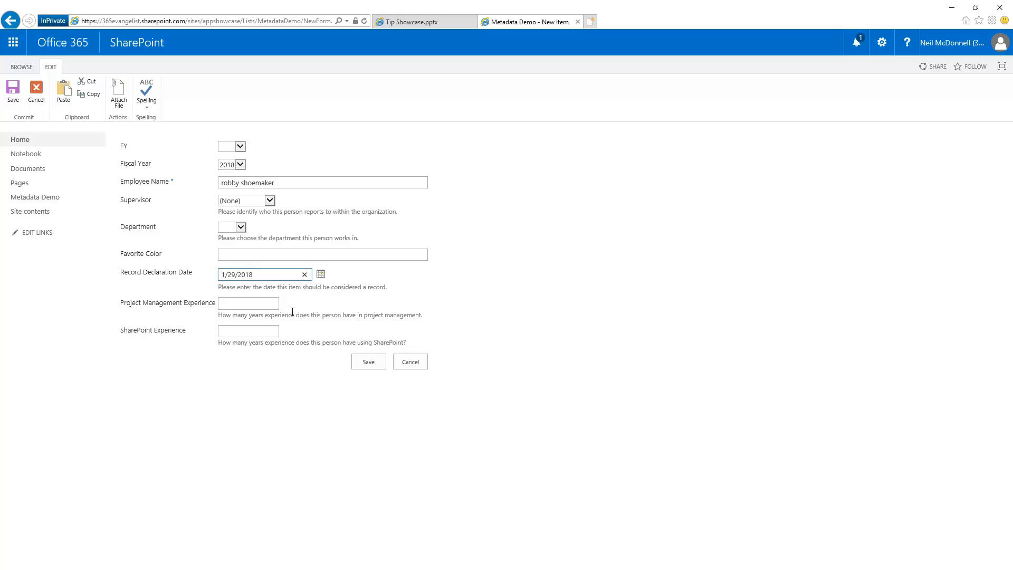
Enter 12 for Project Management Experience and 6 for SharePoint Experience, and save the new item
click(255, 304)
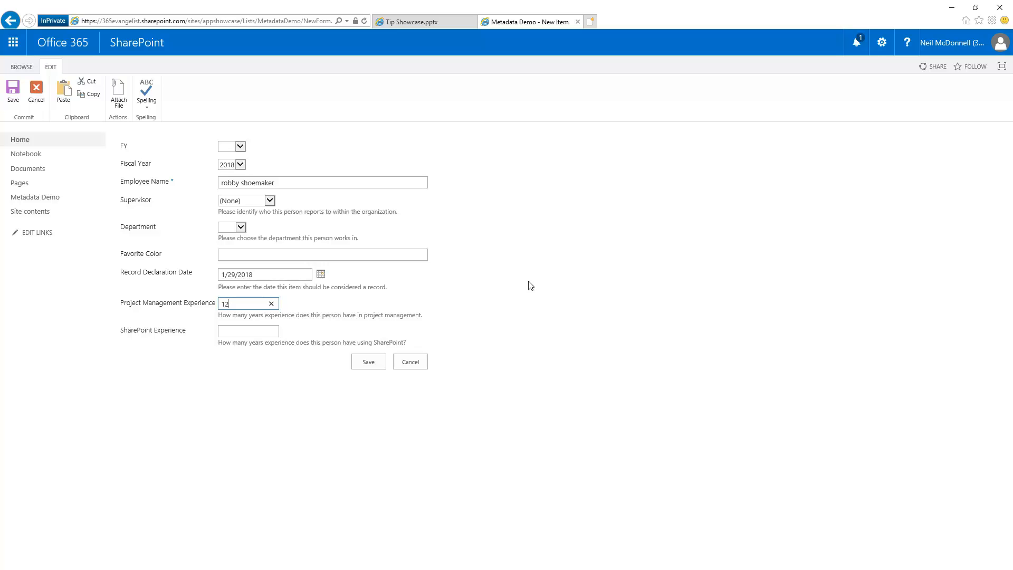
click(257, 331)
scroll(258, 331, up, 4)
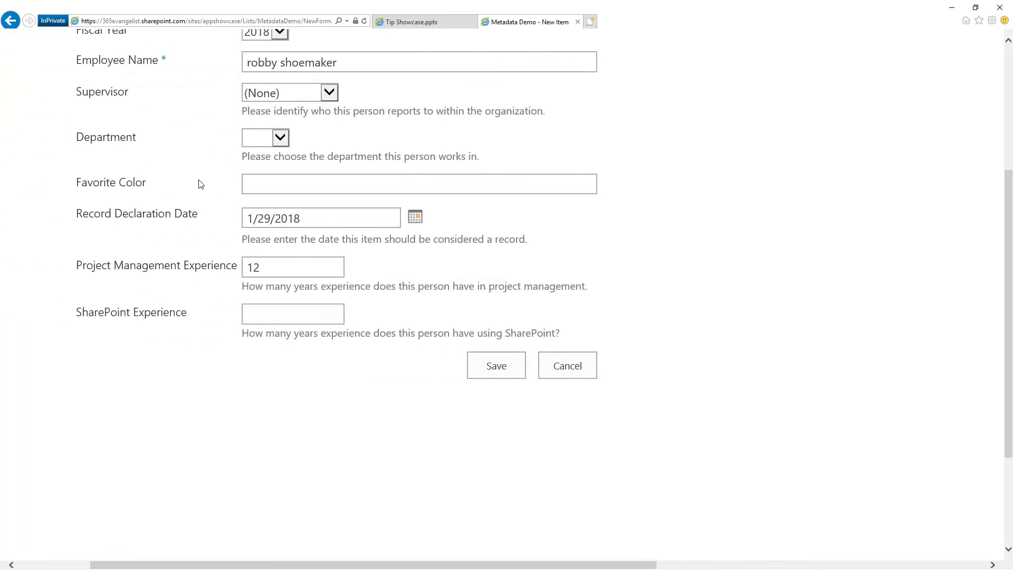
text(6)
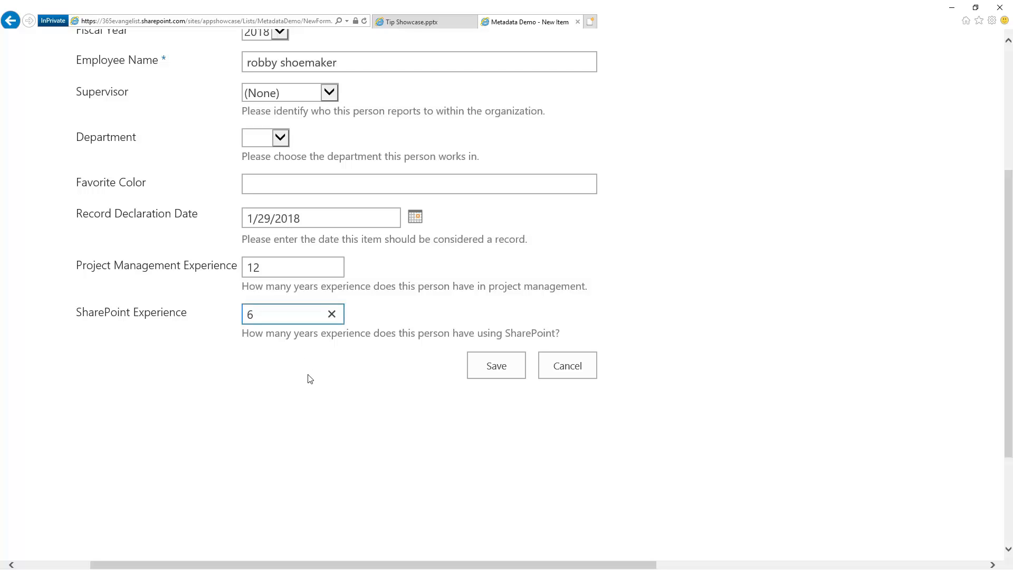
scroll(298, 397, up, 2)
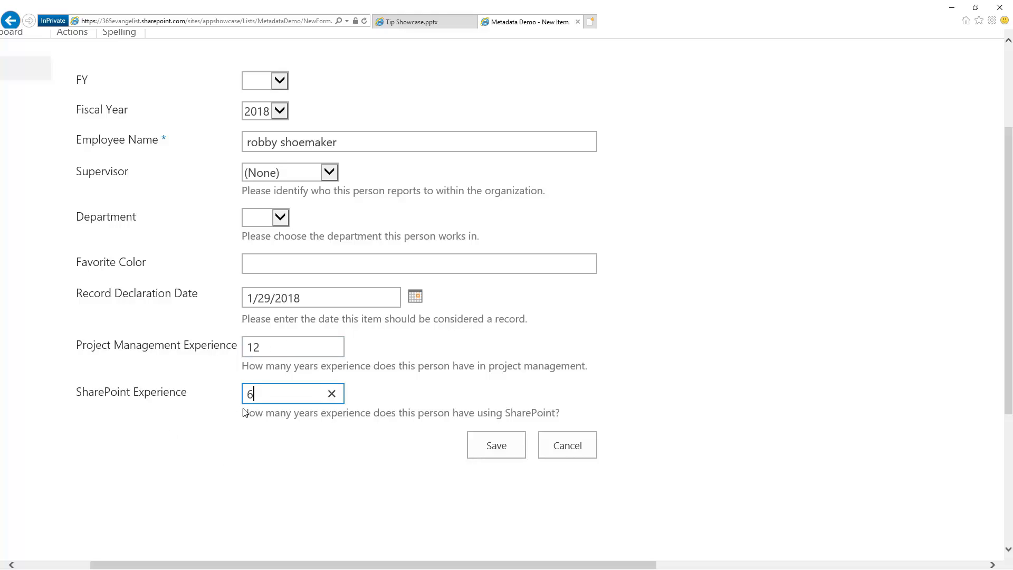
click(483, 448)
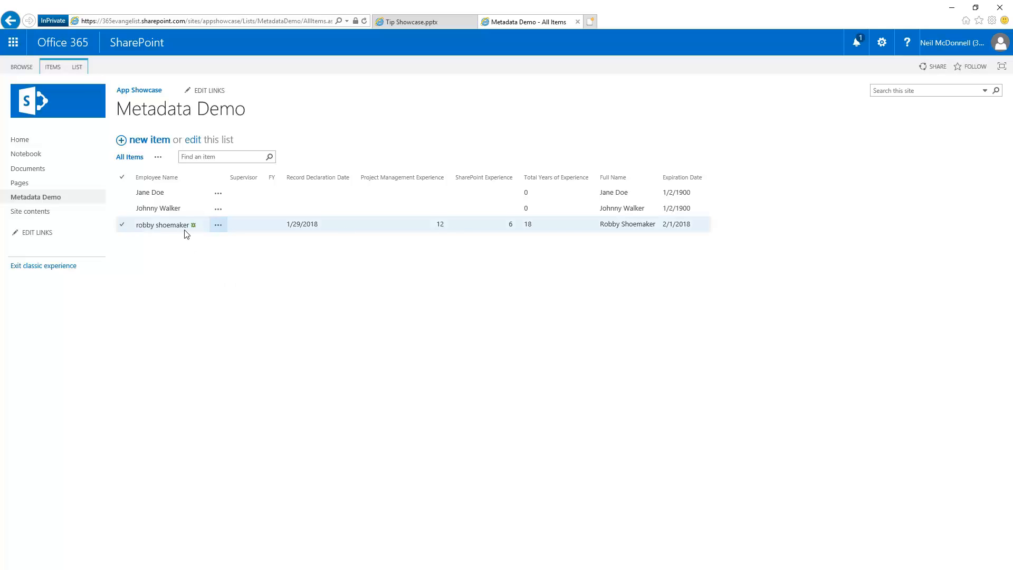
View the new item's details, examine its Total Years of Experience, Full Name and Expiration Date values, and close it
click(158, 226)
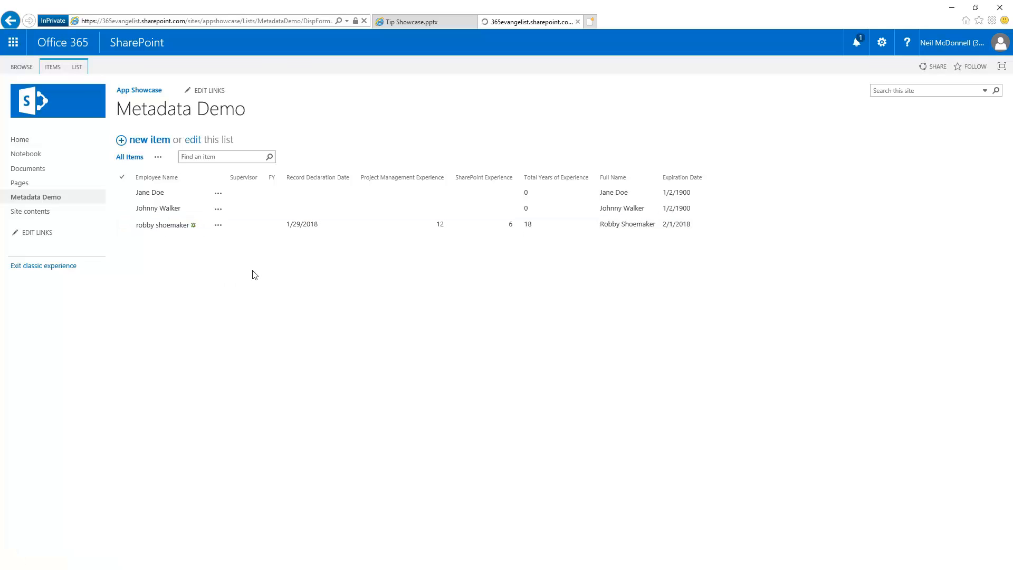
scroll(420, 244, up, 5)
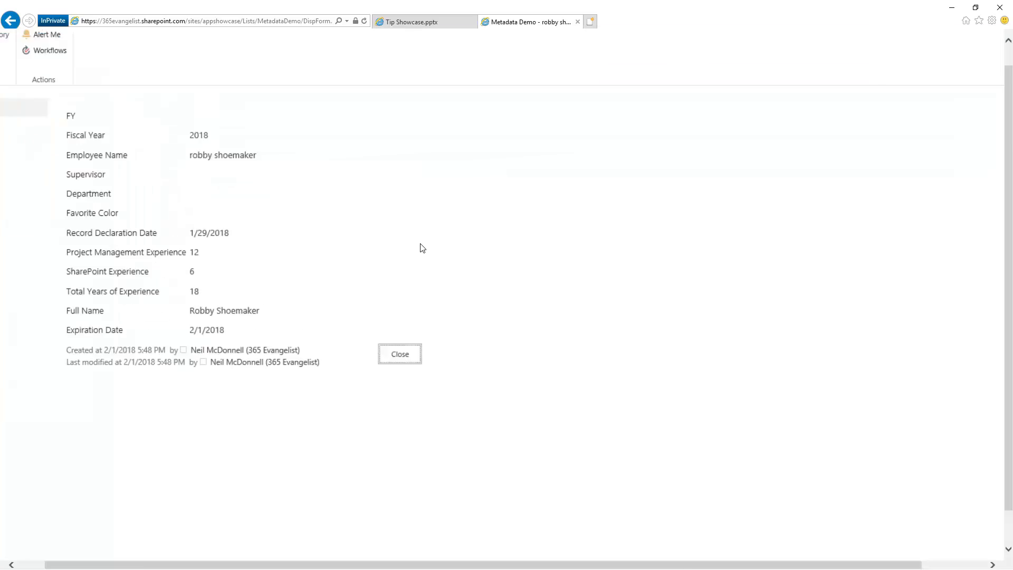
scroll(421, 243, left, 4)
scroll(501, 296, up, 2)
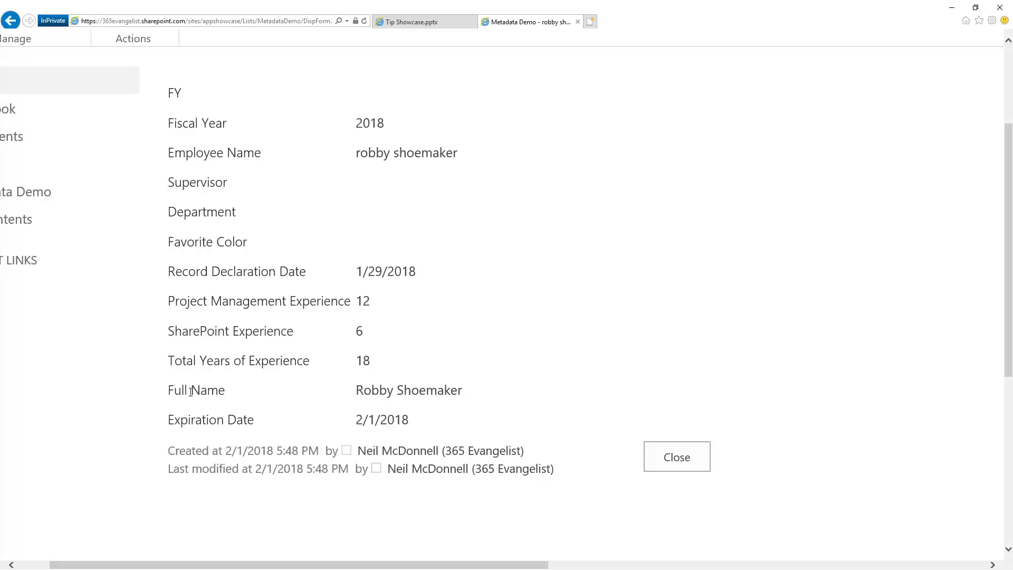
drag(172, 389, 292, 389)
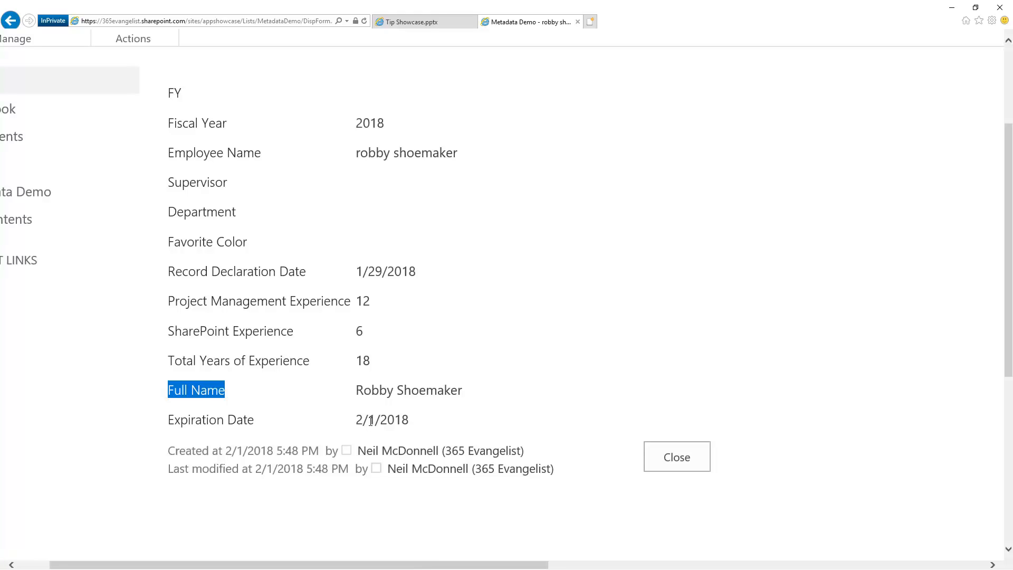
drag(358, 418, 409, 420)
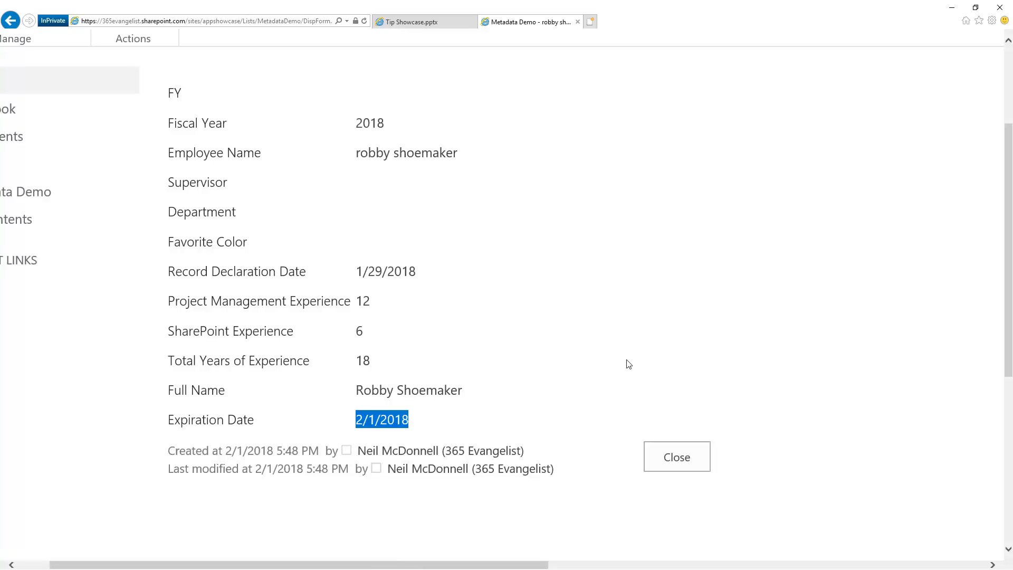
click(663, 459)
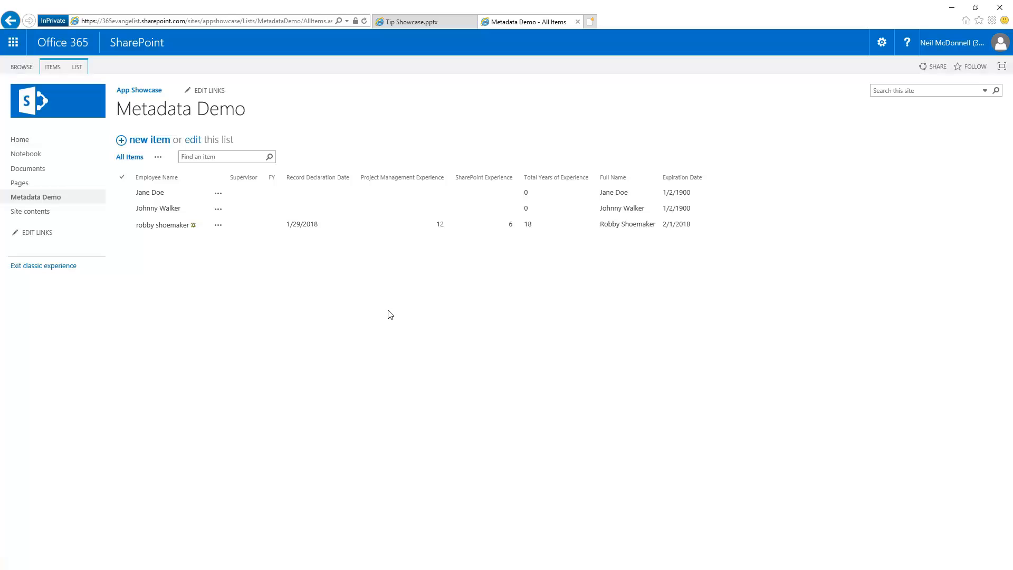
Open the Expiration Date column for editing from the Metadata Demo list's settings
click(77, 68)
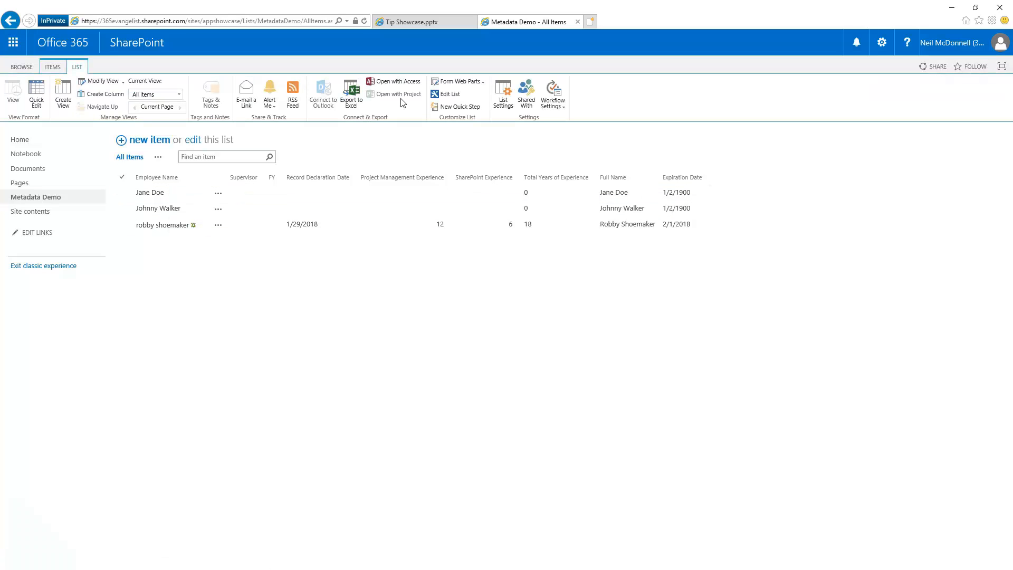
click(504, 106)
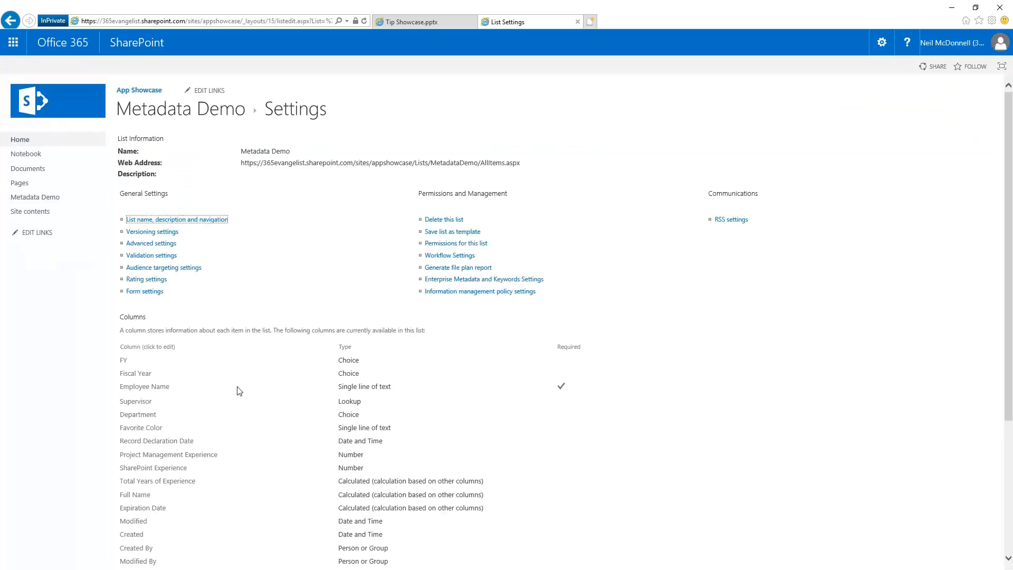
scroll(273, 384, down, 3)
scroll(274, 385, up, 5)
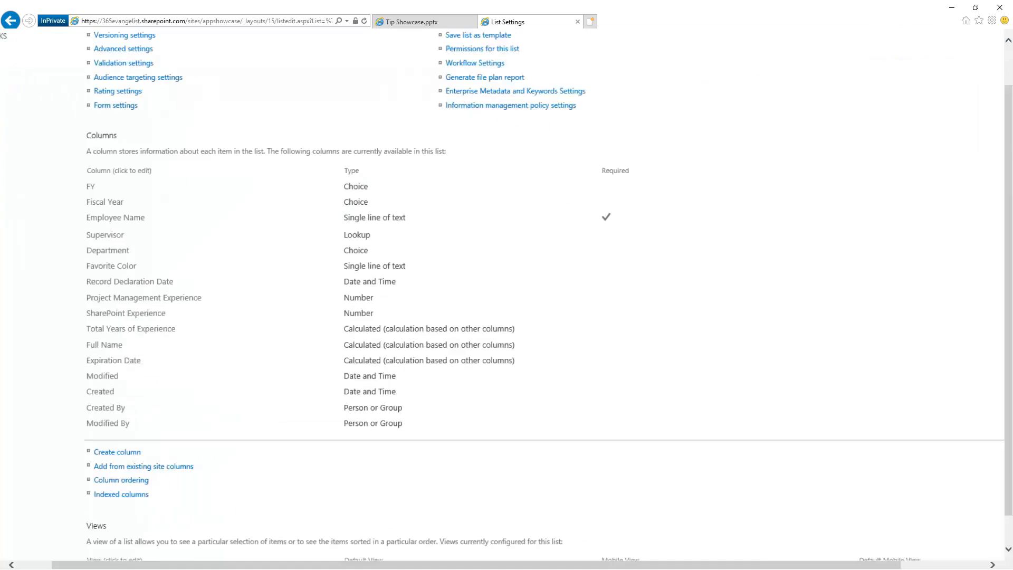
scroll(273, 385, left, 3)
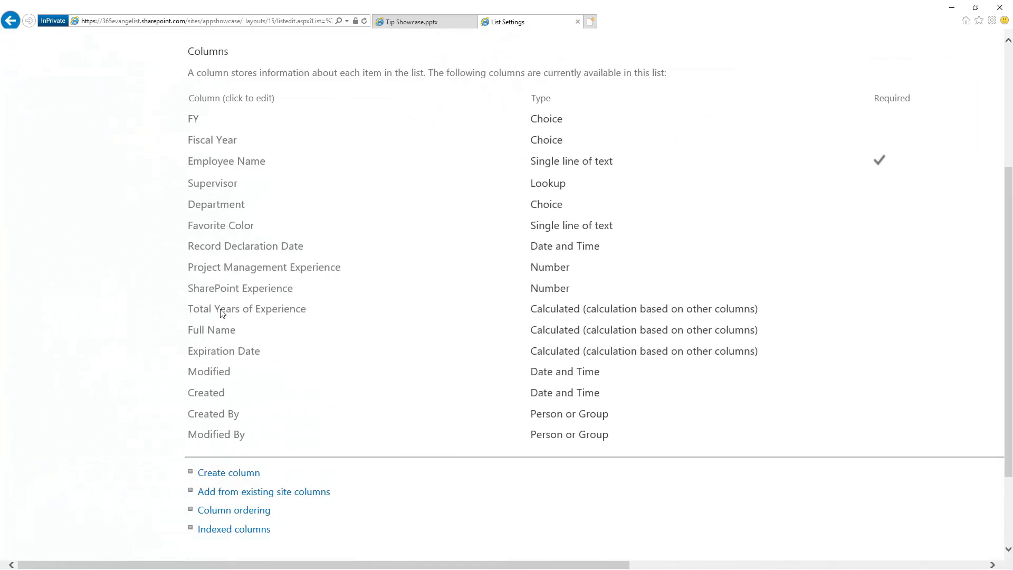
click(220, 352)
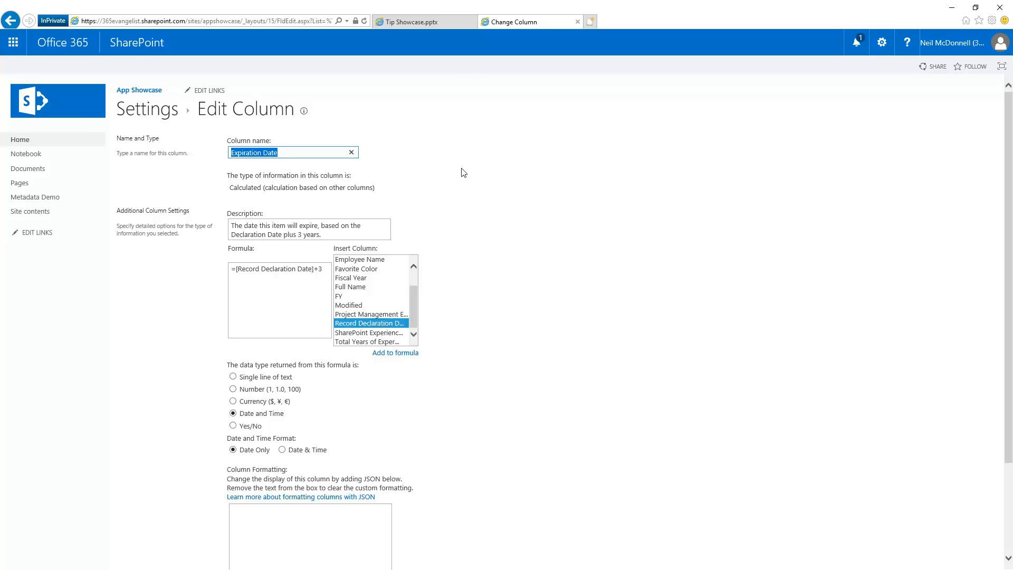
Replace the Expiration Date formula with =DATE(YEAR([Record Declaration Date])+3,MONTH([Record Declaration Date]),DAY([Record Declaration Date]))
drag(321, 269, 213, 274)
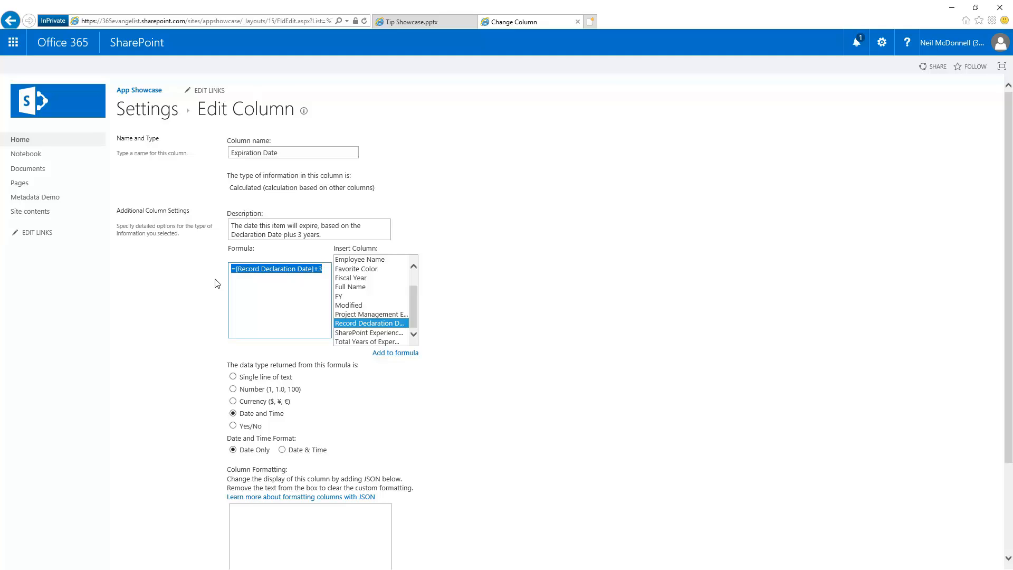
key(Delete)
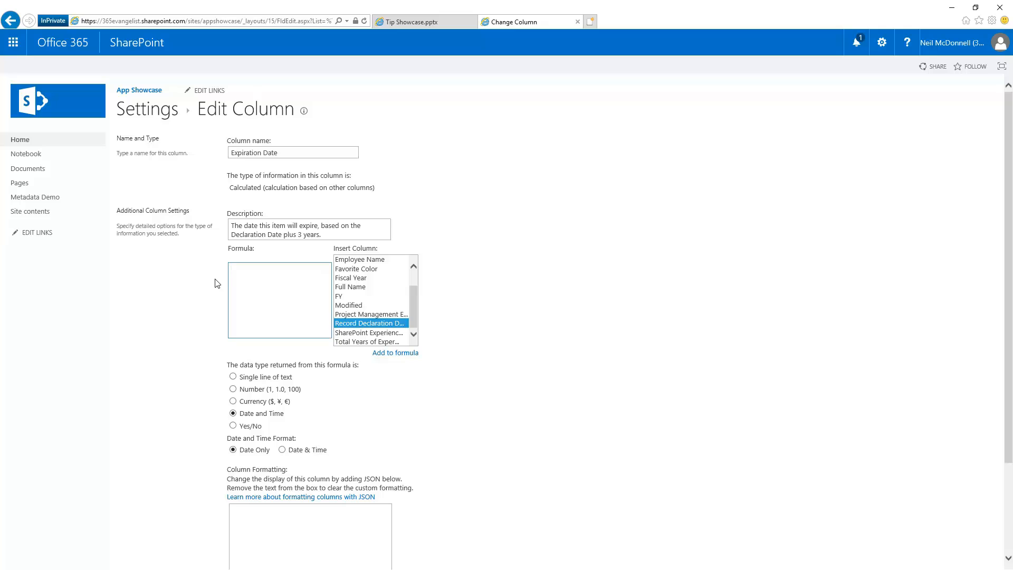
key(ctrl+v)
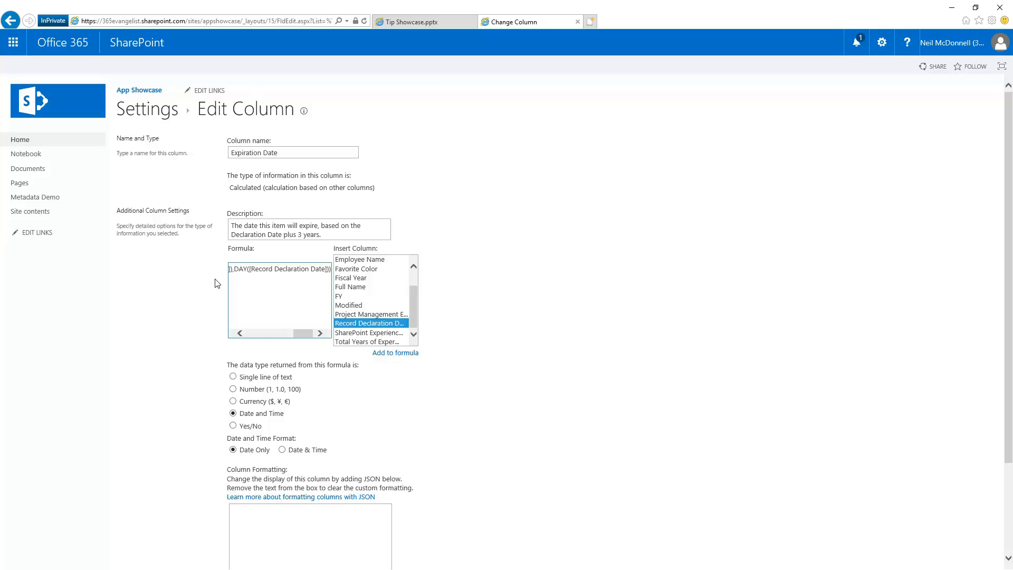
key(ctrl+Home)
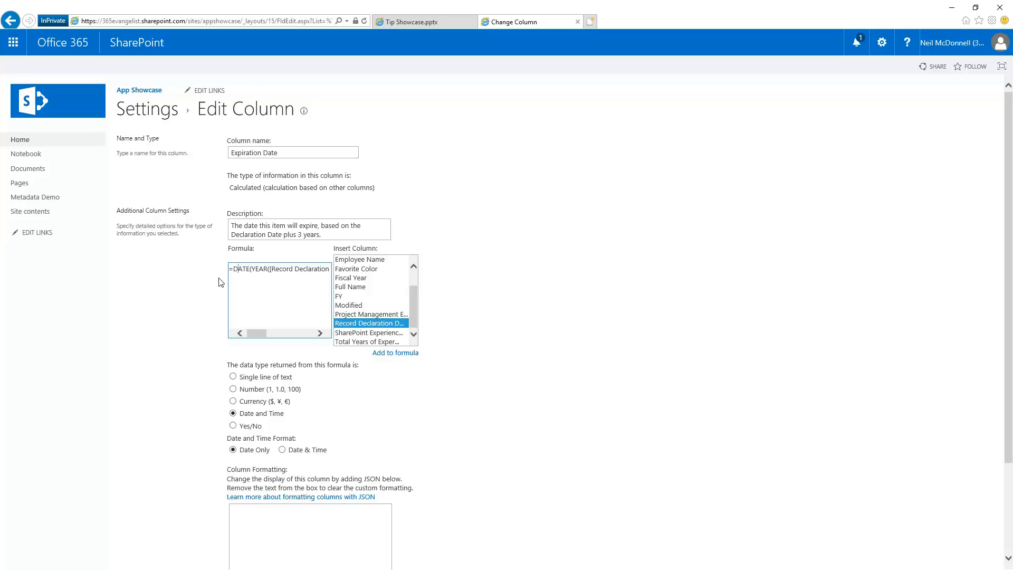
Examine the DATE formula's YEAR, +3 and MONTH parts by reading along the formula text
scroll(220, 282, up, 5)
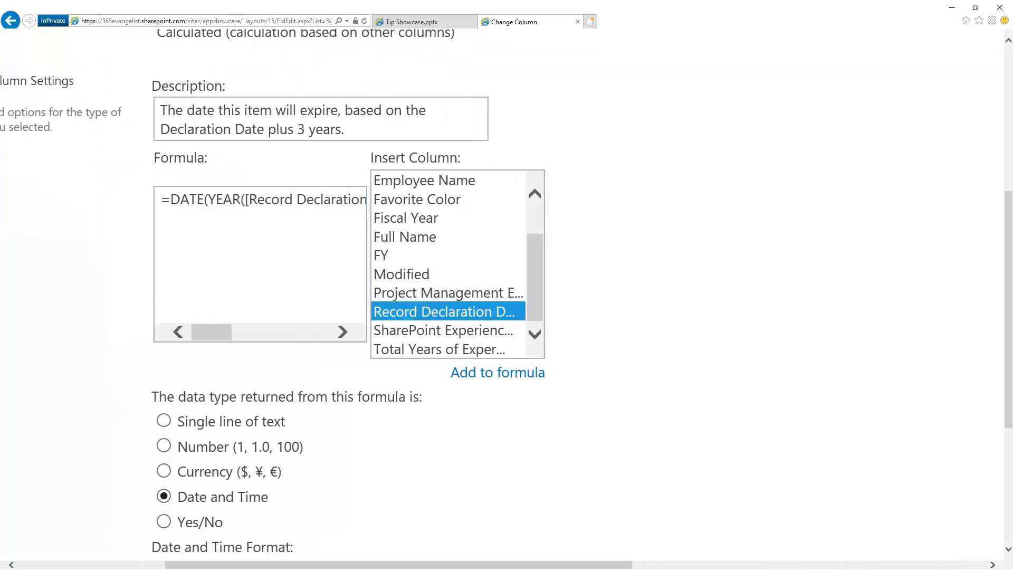
scroll(317, 299, left, 1)
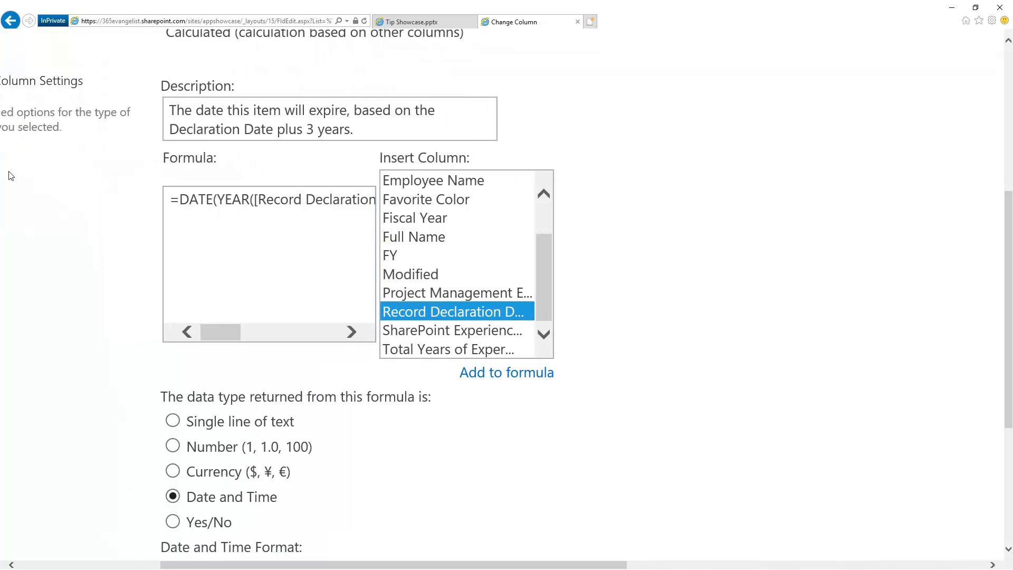
double_click(190, 200)
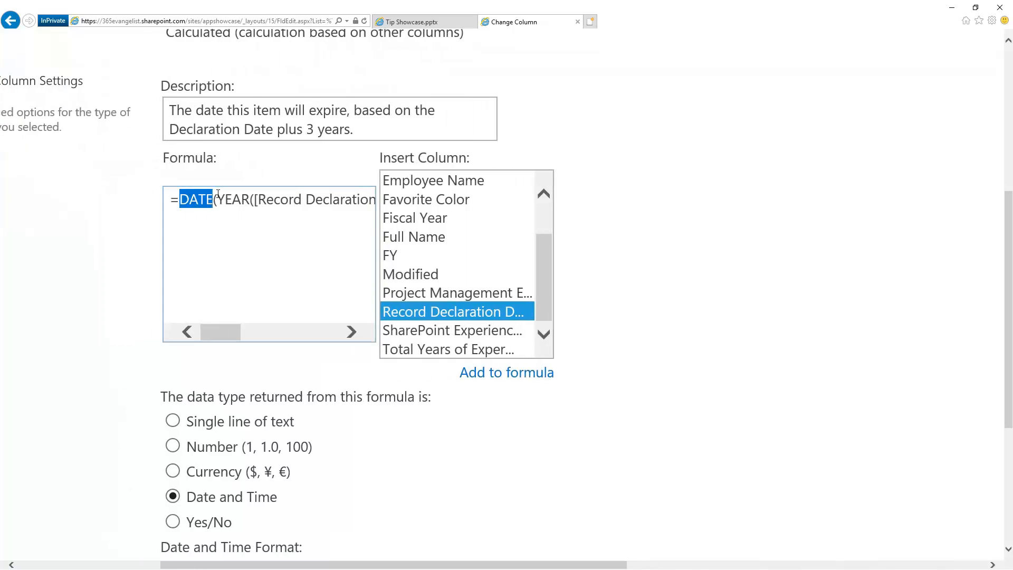
double_click(235, 201)
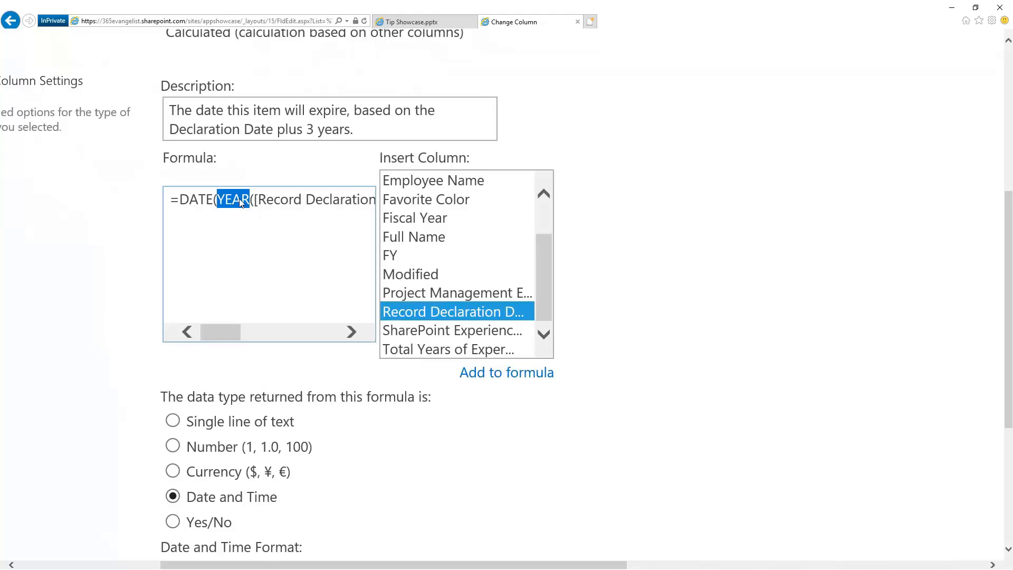
key(Right)
key(Right)
key(Right)
key(Right)
key(Right)
key(Right)
key(Right)
key(Right)
key(Right)
key(Right)
key(Right)
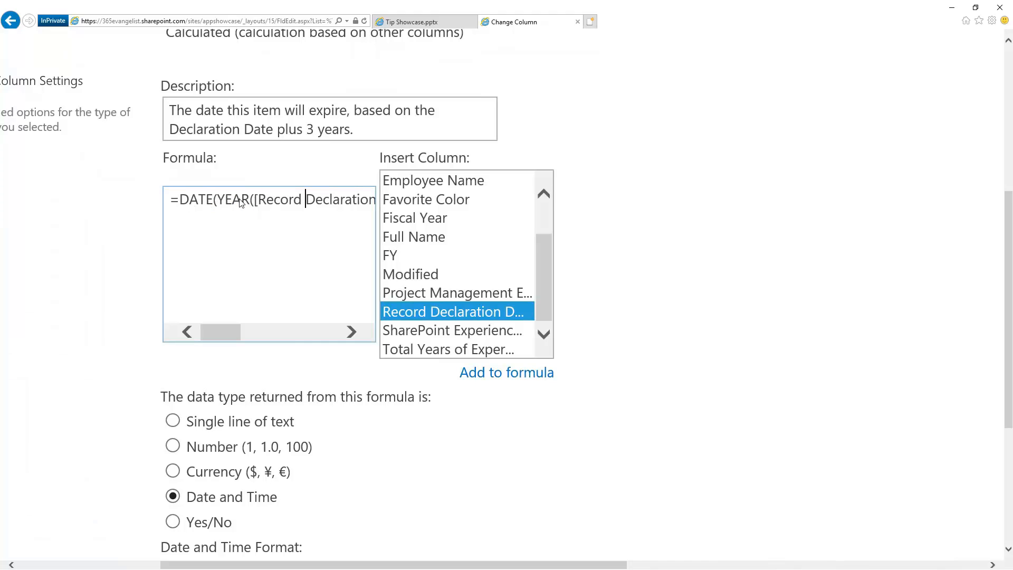
key(Right)
key(Right)
key(Right)
key(Right)
key(Right)
key(Right)
key(Right)
key(Right)
key(Right)
key(Right)
key(Right)
key(Right)
key(Right)
key(Right)
key(Right)
key(Right)
key(Right)
key(Right)
key(Right)
key(Right)
key(Right)
key(Right)
key(Right)
key(Right)
key(Right)
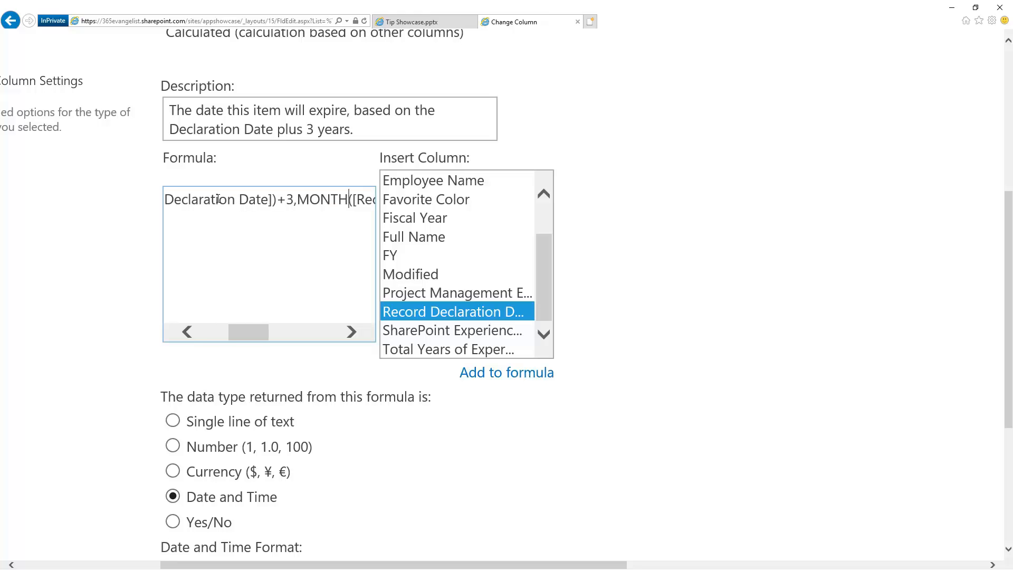
drag(245, 331, 215, 334)
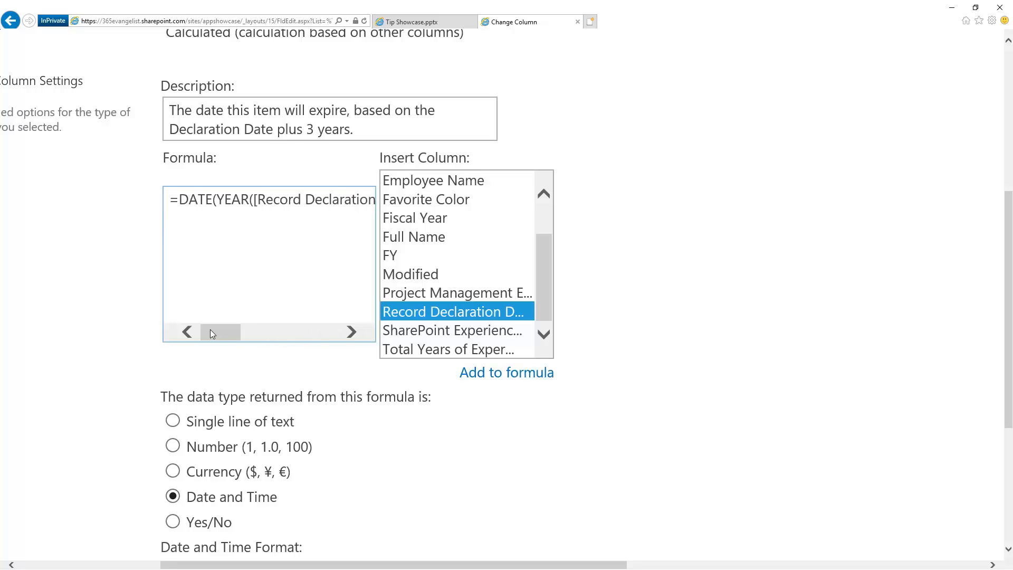
Save the changed Expiration Date column and return to the Metadata Demo list
scroll(703, 277, down, 1)
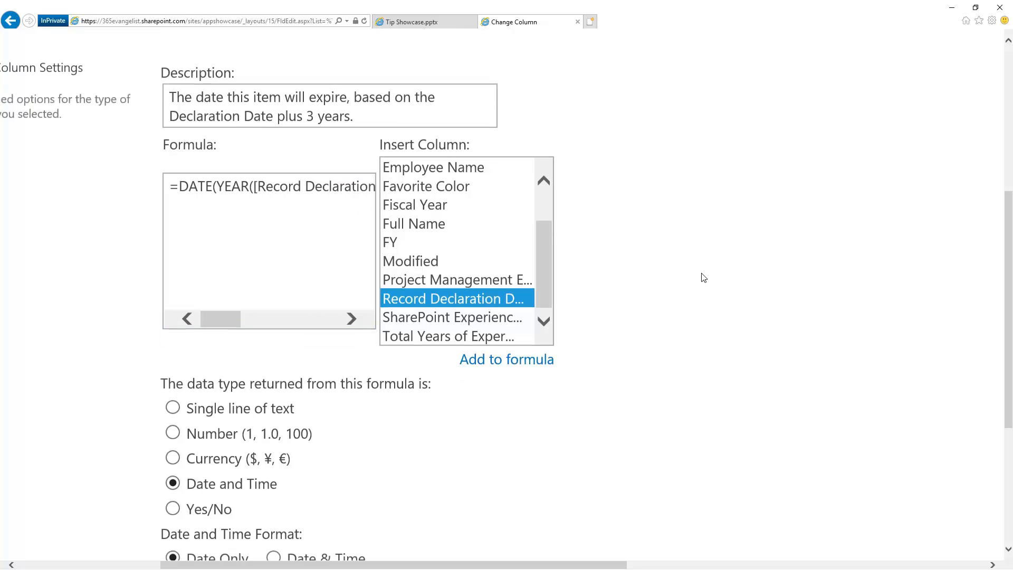
scroll(706, 274, down, 6)
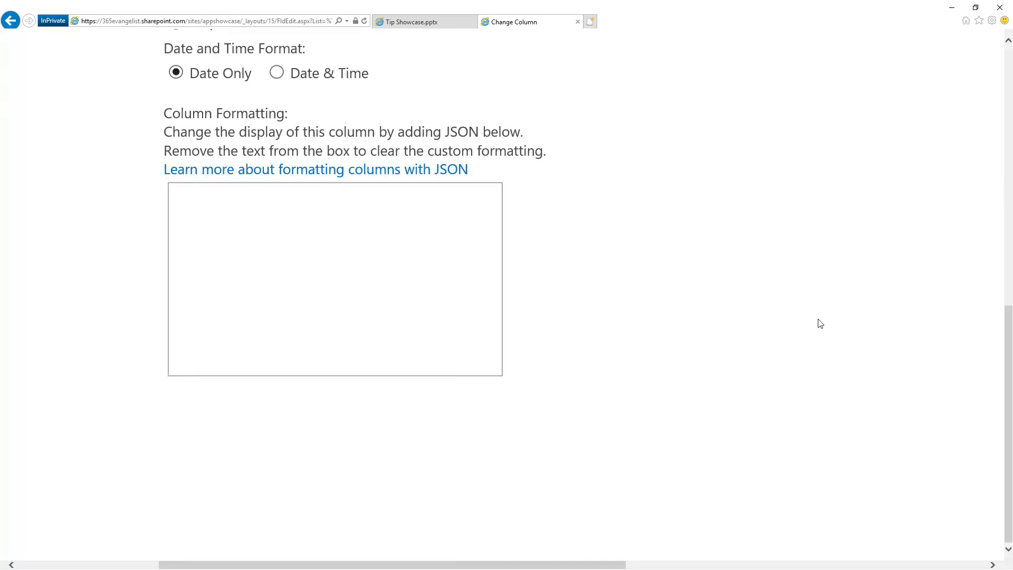
scroll(821, 322, down, 5)
scroll(820, 322, right, 5)
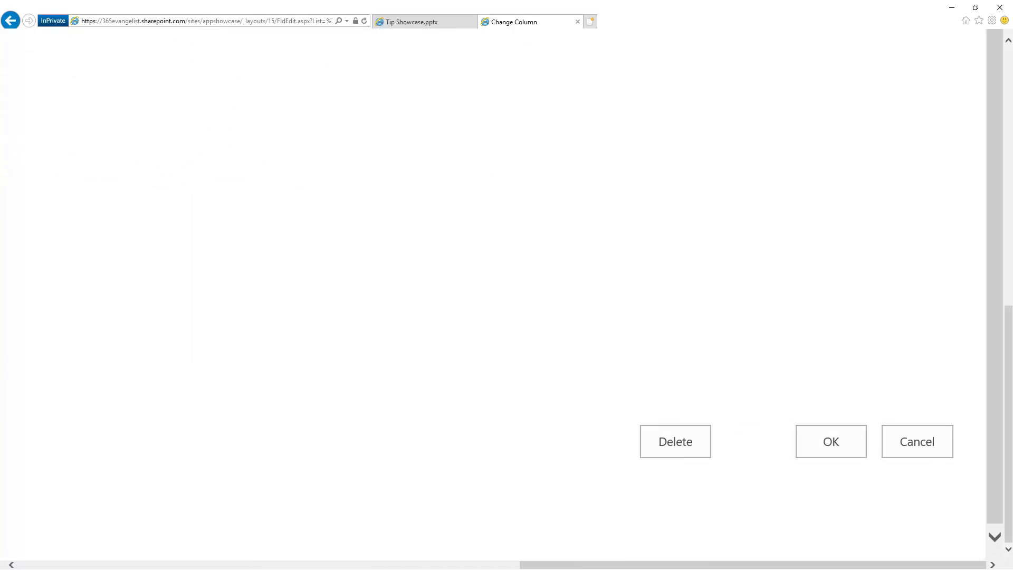
click(831, 441)
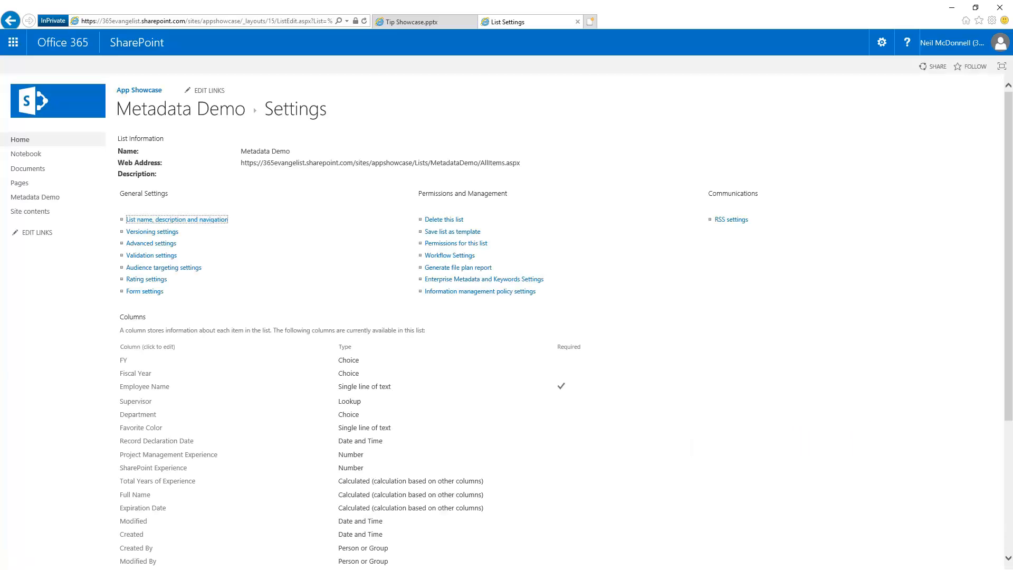
scroll(372, 262, up, 3)
scroll(373, 263, up, 1)
scroll(373, 263, down, 1)
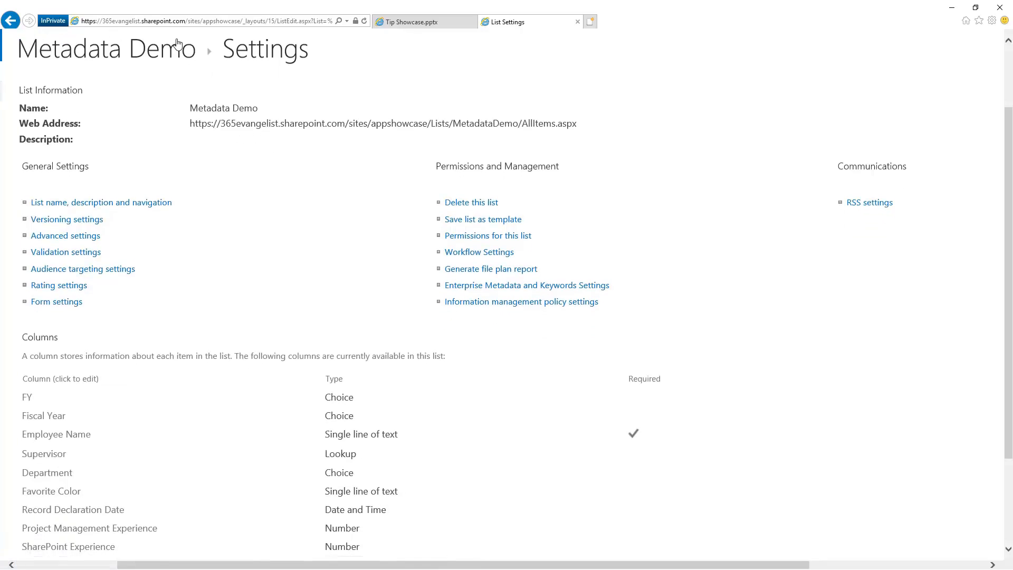
click(96, 51)
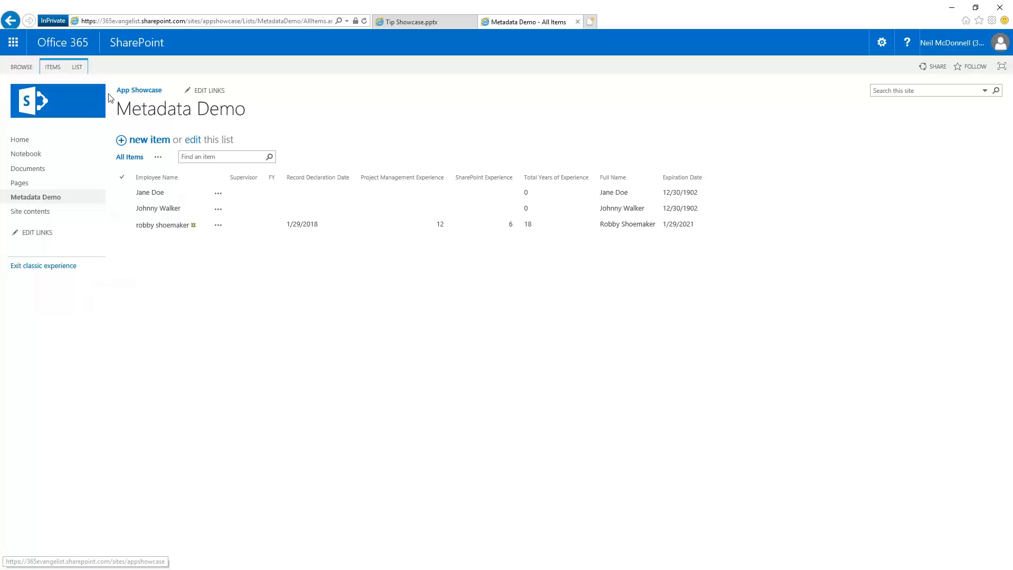
Open the item declared on 1/29/2018, compare its calculated Full Name, Total Years of Experience and Expiration Date with their source fields, and close it
click(169, 227)
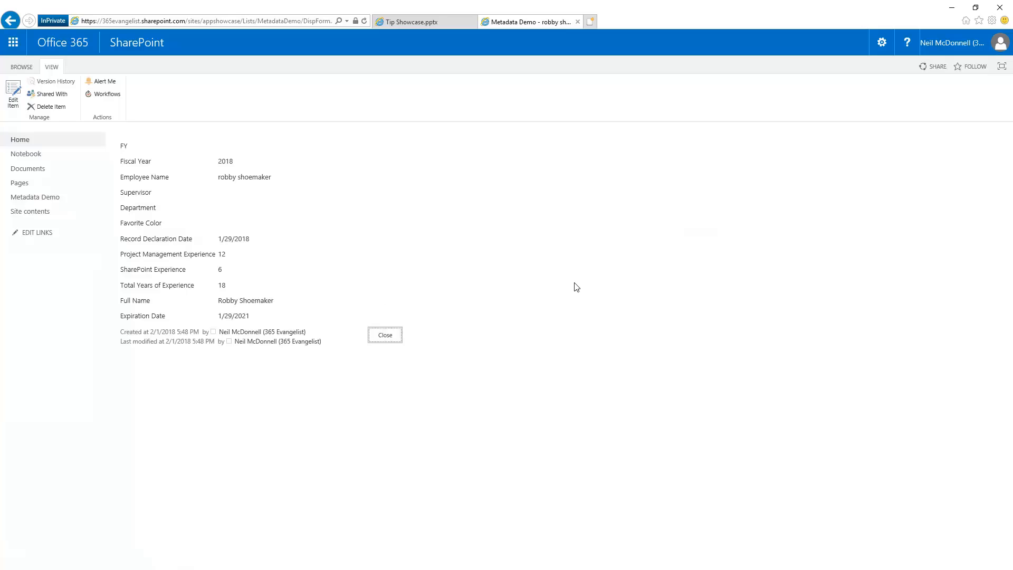
scroll(576, 288, up, 8)
scroll(577, 288, left, 4)
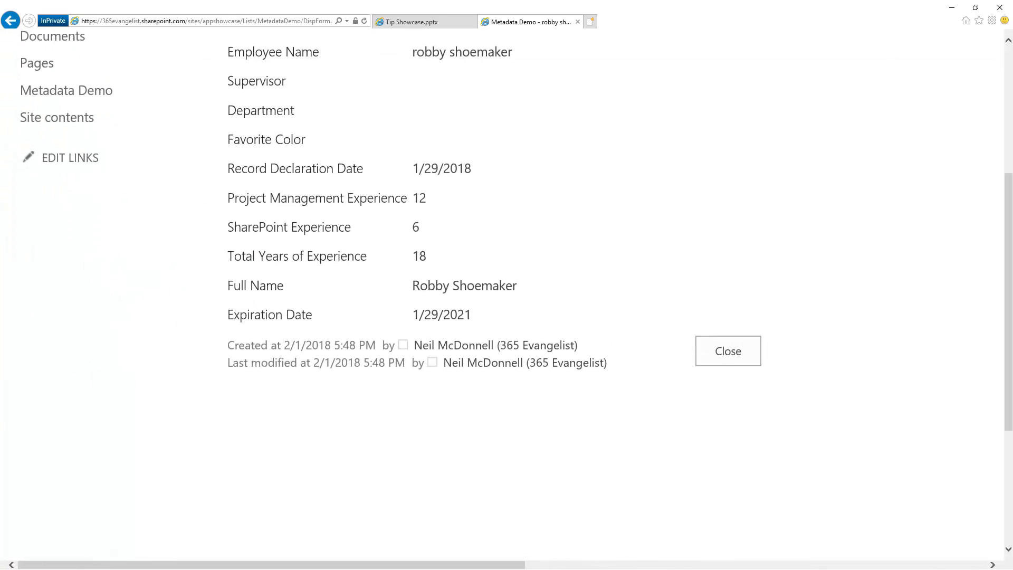
scroll(506, 296, up, 2)
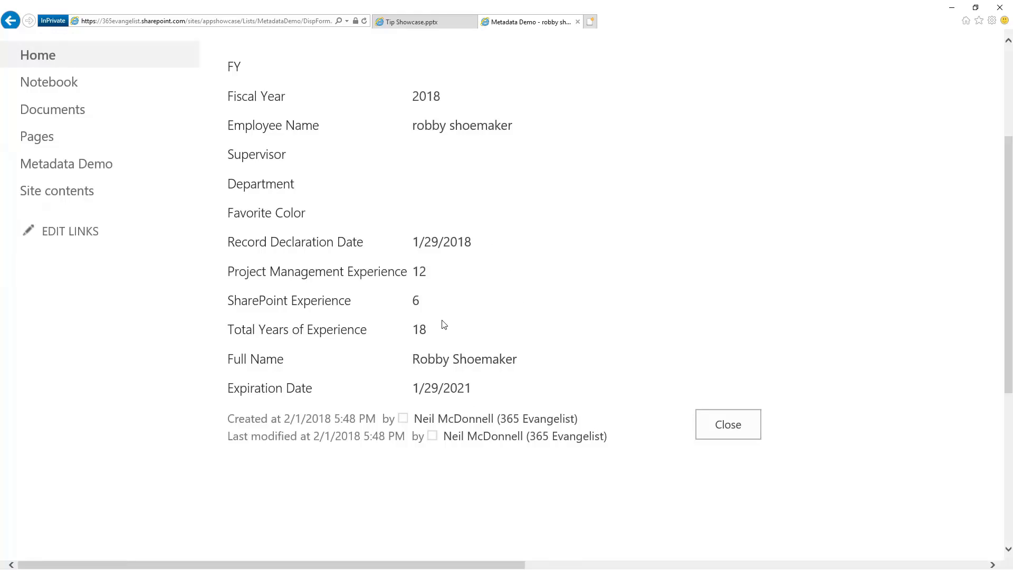
drag(414, 360, 517, 364)
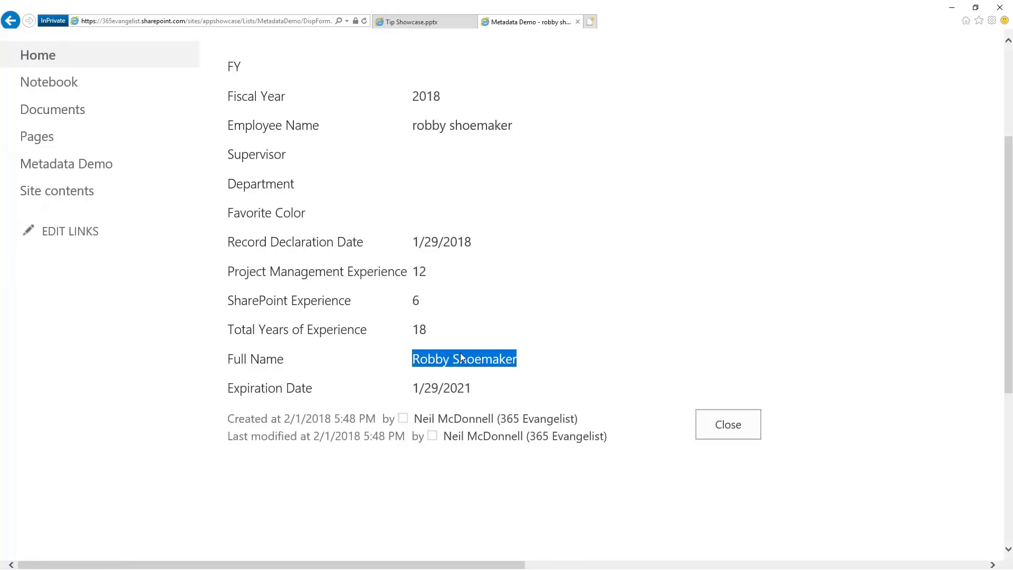
drag(417, 124, 512, 130)
drag(415, 360, 517, 363)
double_click(424, 269)
drag(422, 281, 419, 303)
double_click(428, 273)
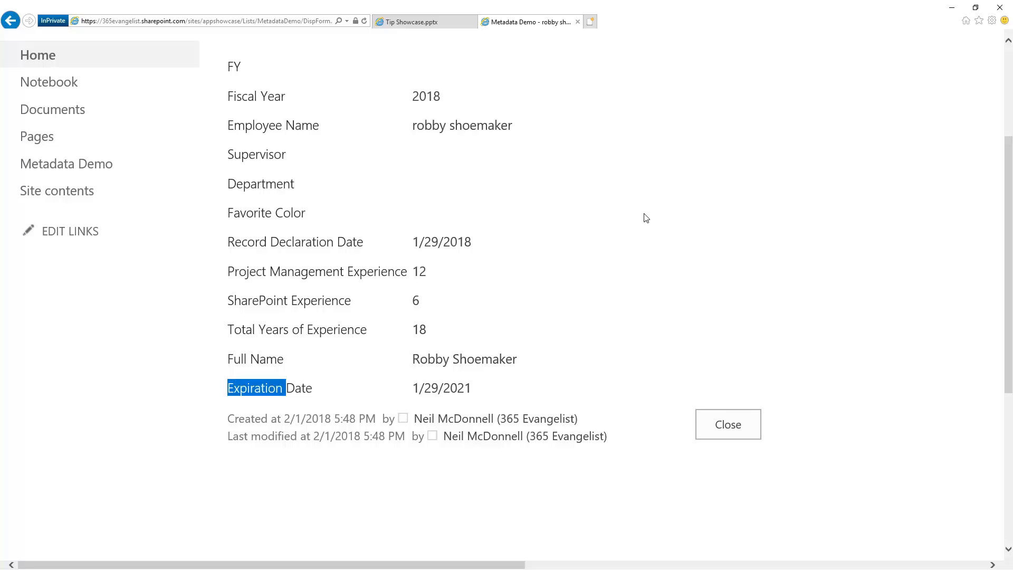
click(727, 424)
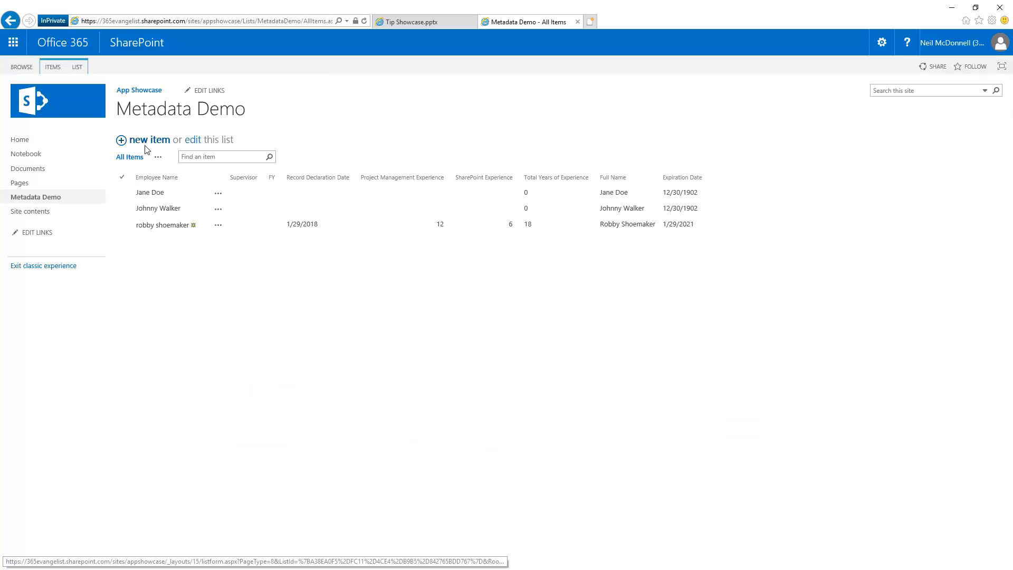